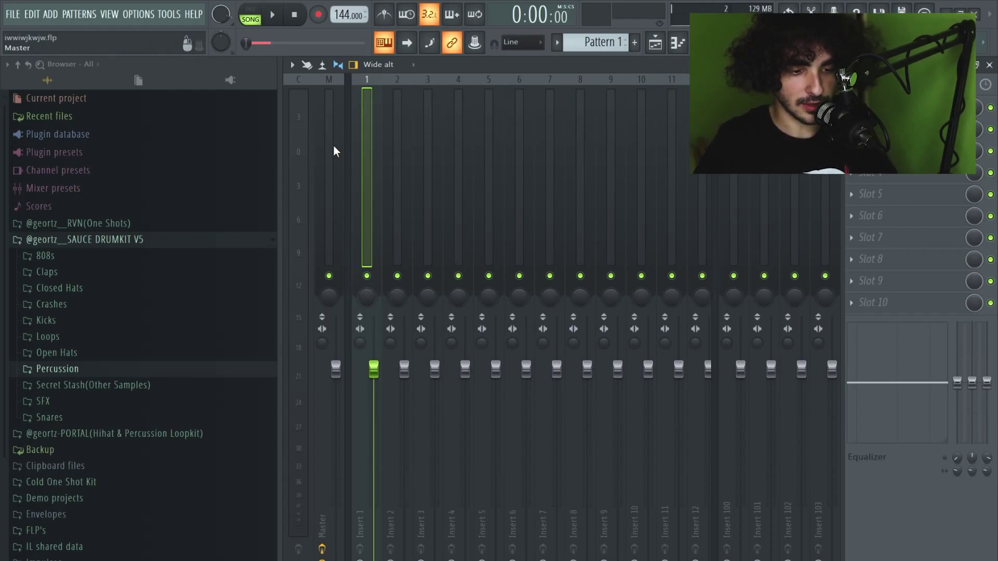
# - Open the Master track's Fruity parametric EQ 2 and Fruity soft clipper to examine their settings
pyautogui.click(333, 151)
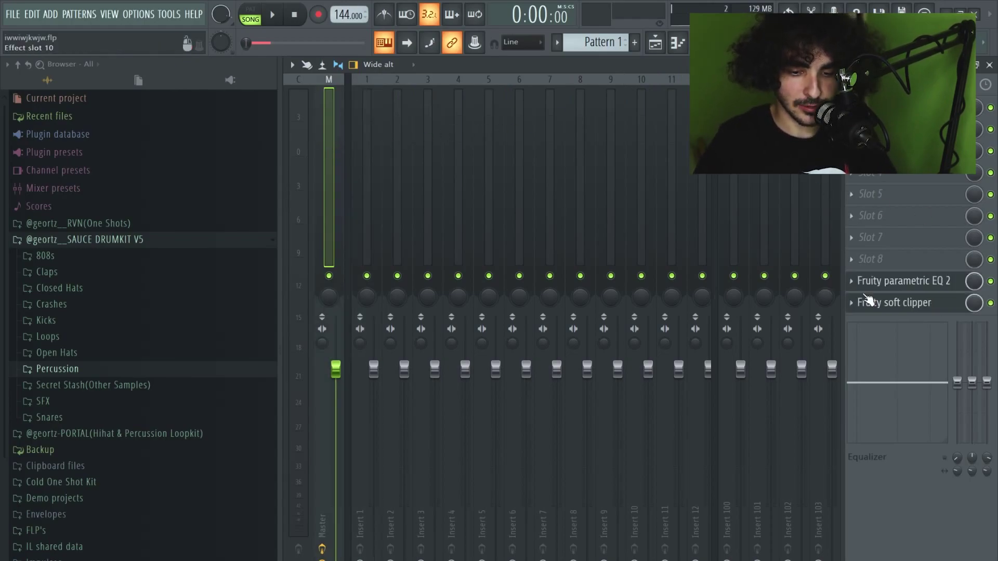
pyautogui.click(884, 281)
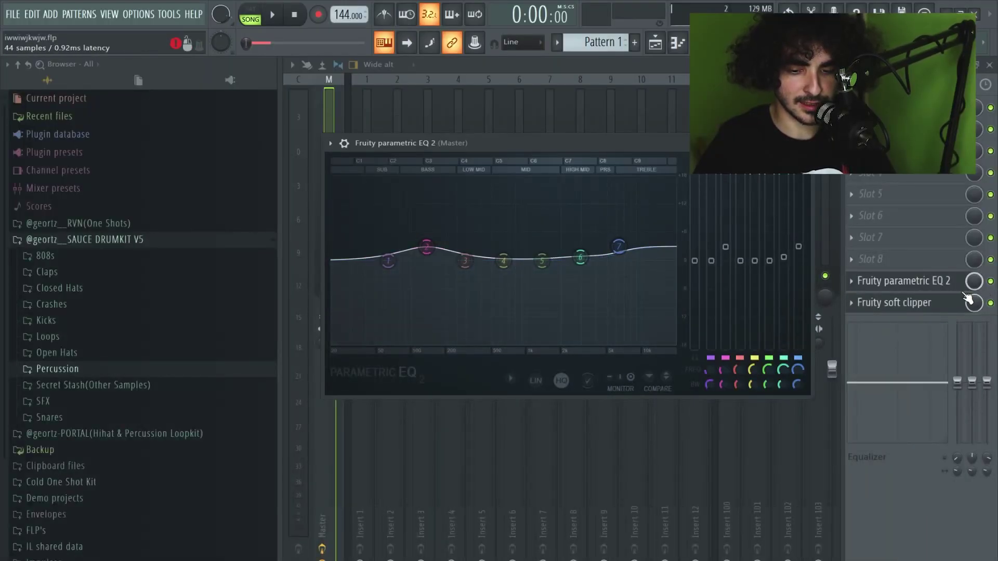
pyautogui.click(904, 302)
pyautogui.moveTo(556, 171); pyautogui.dragTo(528, 171)
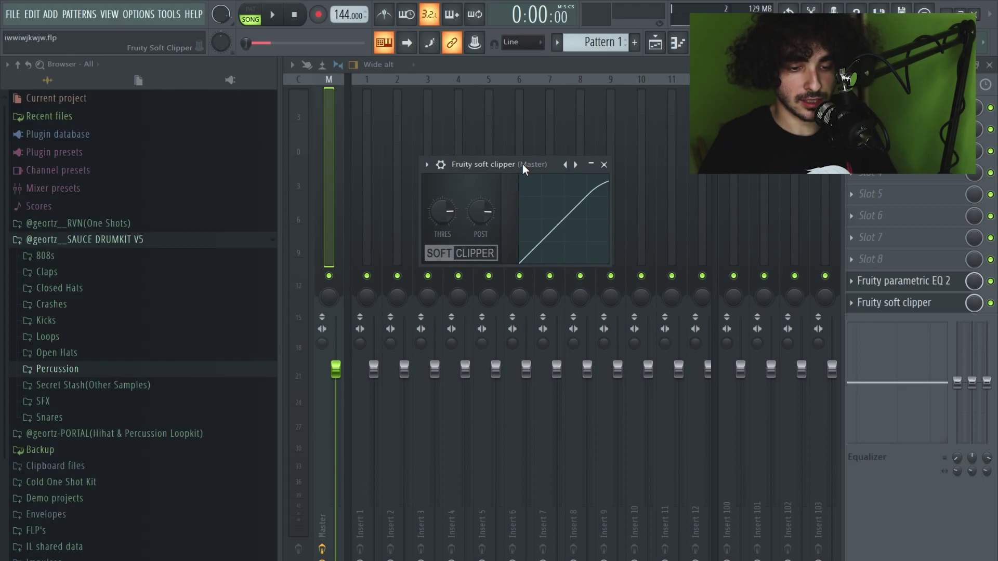
pyautogui.press('F5')
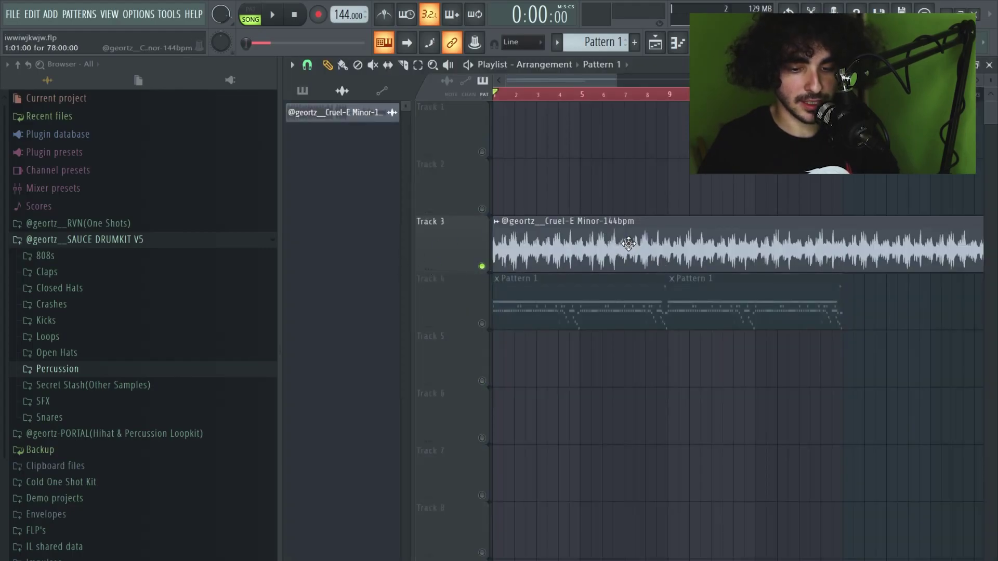
pyautogui.scroll(2, 628, 217)
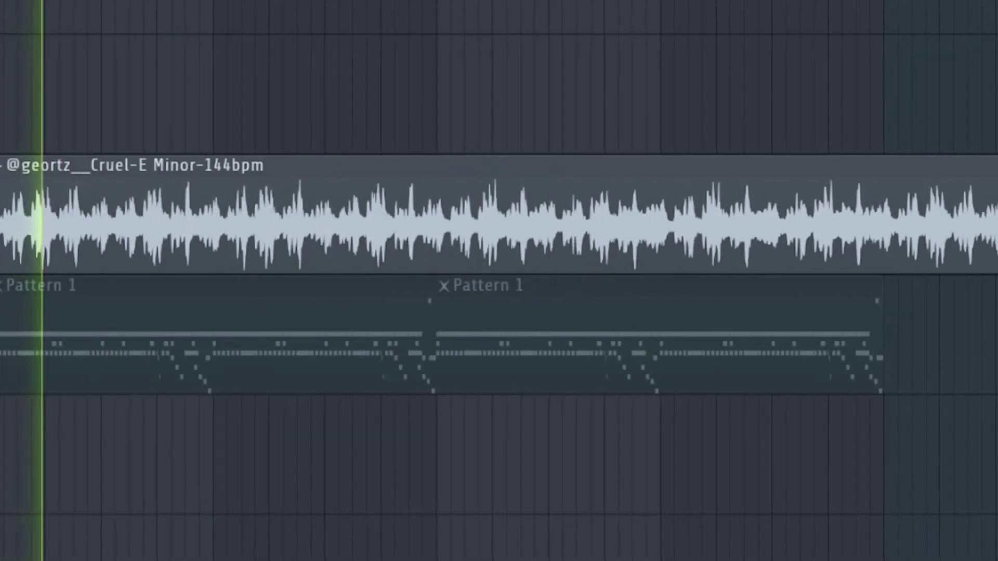
pyautogui.moveTo(366, 86); pyautogui.dragTo(488, 63)
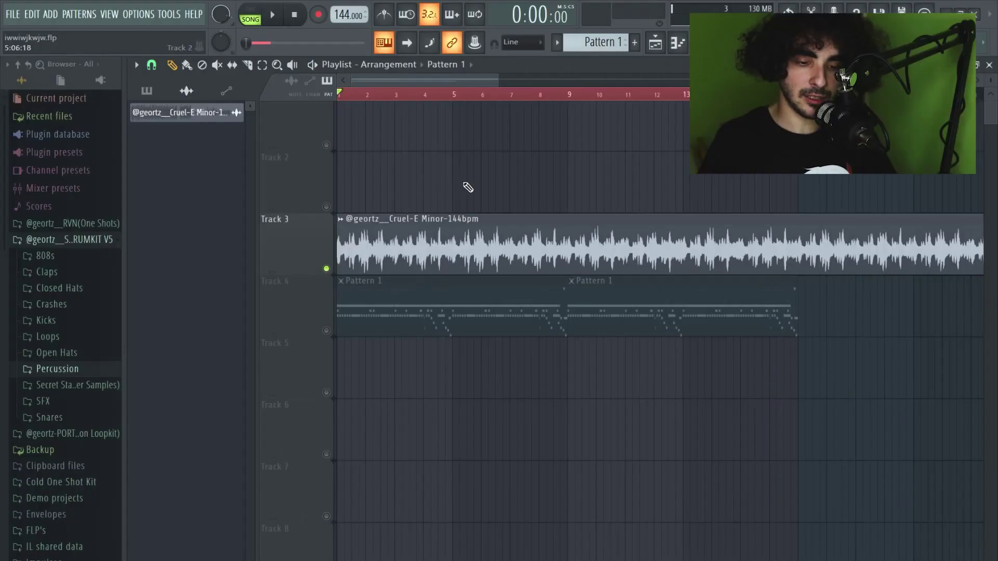
pyautogui.doubleClick(454, 257)
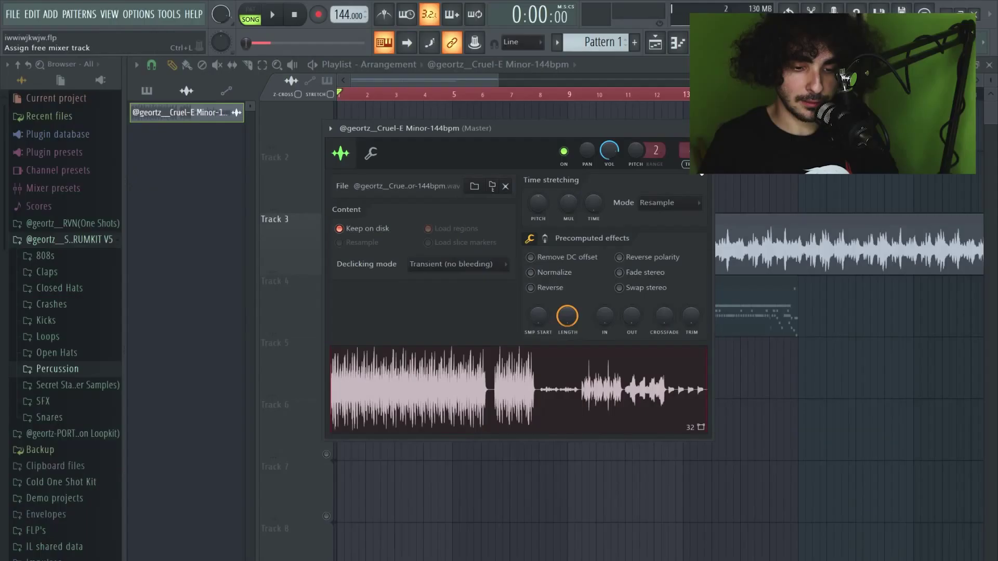
pyautogui.click(769, 146)
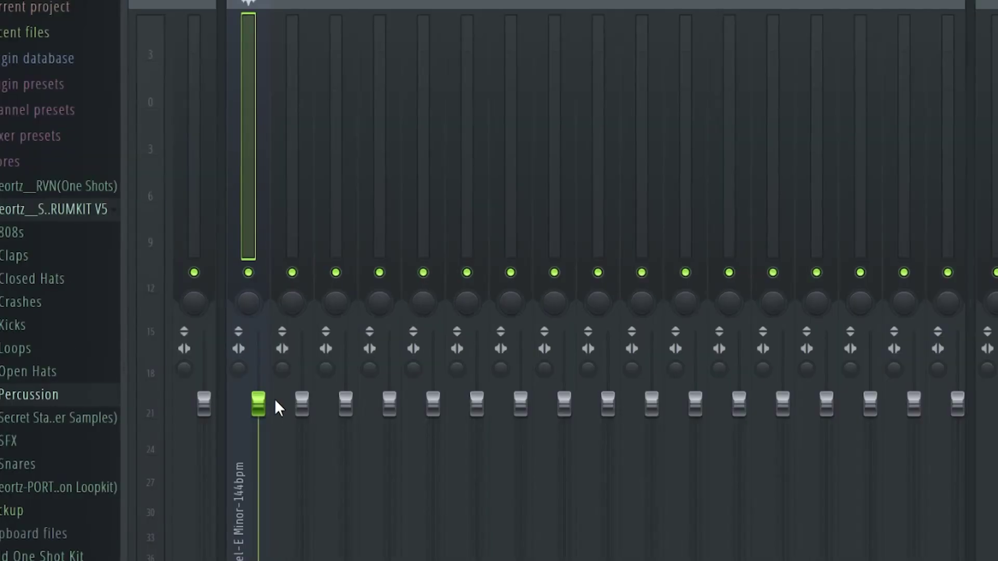
# - Lower the volume of the Cruel melody's mixer track while the song plays
pyautogui.press('space')
pyautogui.moveTo(219, 374); pyautogui.dragTo(219, 421)
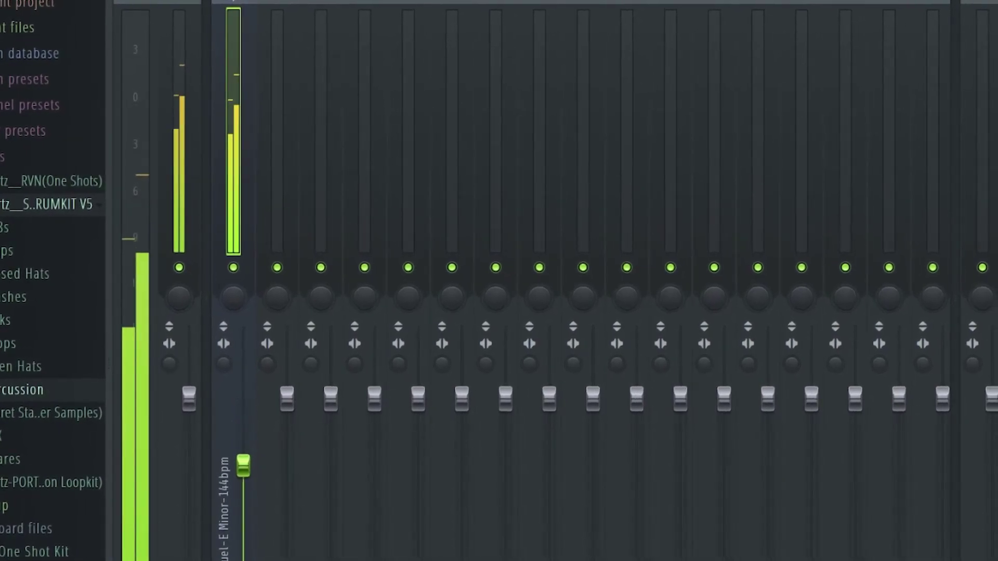
pyautogui.moveTo(244, 466); pyautogui.dragTo(243, 483)
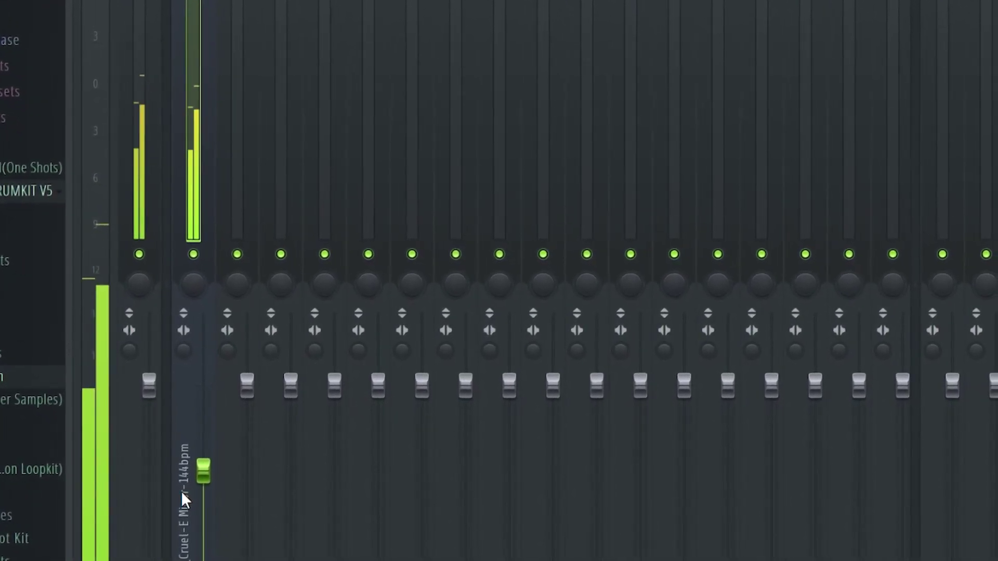
pyautogui.press('space')
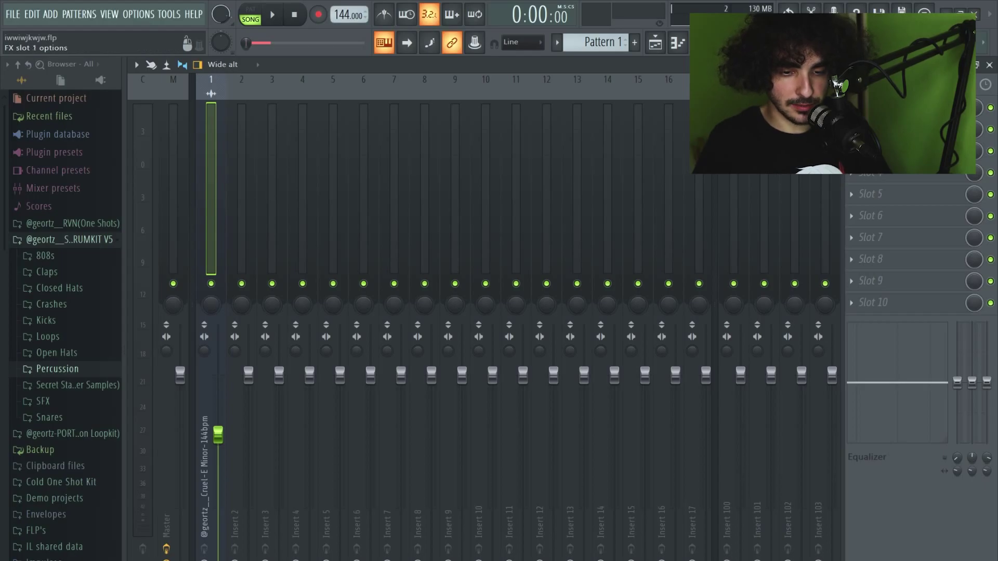
# - Add Fruity Stereo Enhancer to the melody track's first effect slot and set its phase offset to 1.7 ms left
pyautogui.click(884, 107)
pyautogui.click(671, 443)
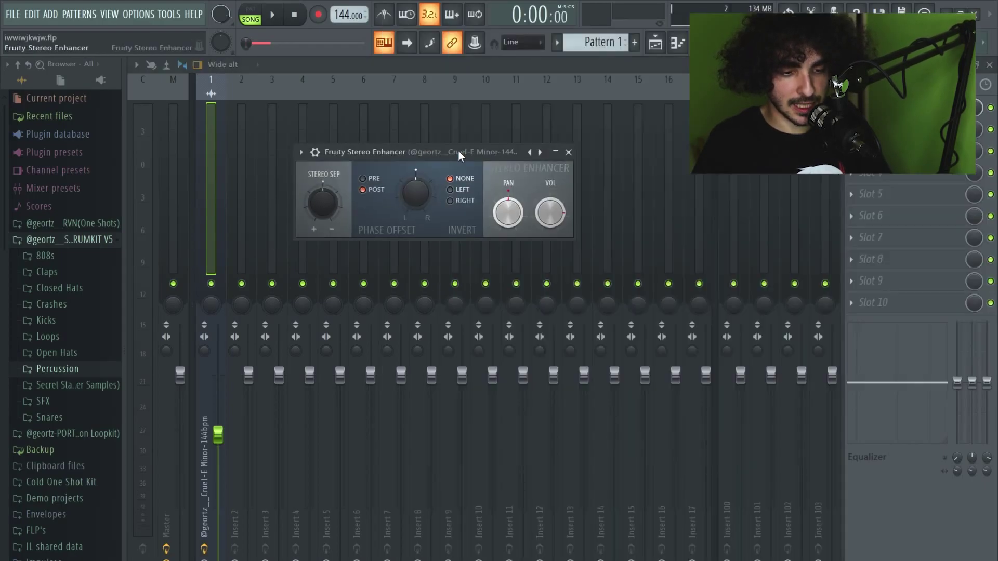
pyautogui.moveTo(459, 154); pyautogui.dragTo(467, 151)
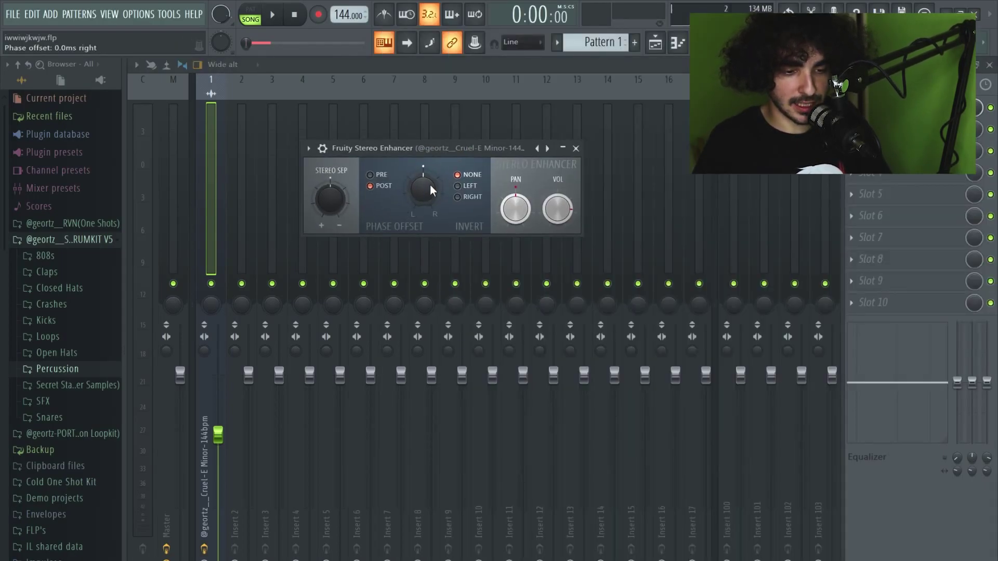
pyautogui.press('space')
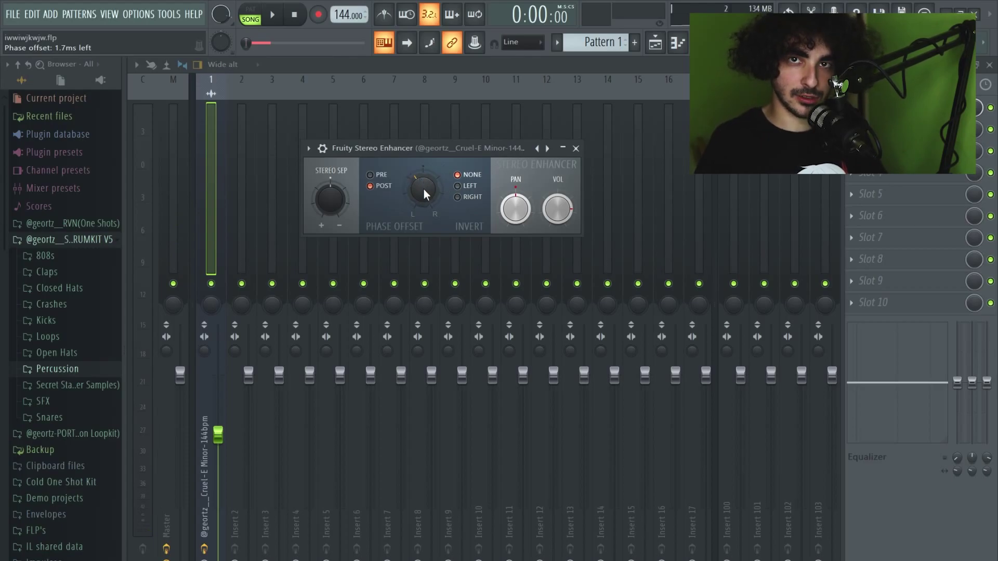
# - Show the channel rack and play Pattern 1 on its own to listen to the drums
pyautogui.press('F6')
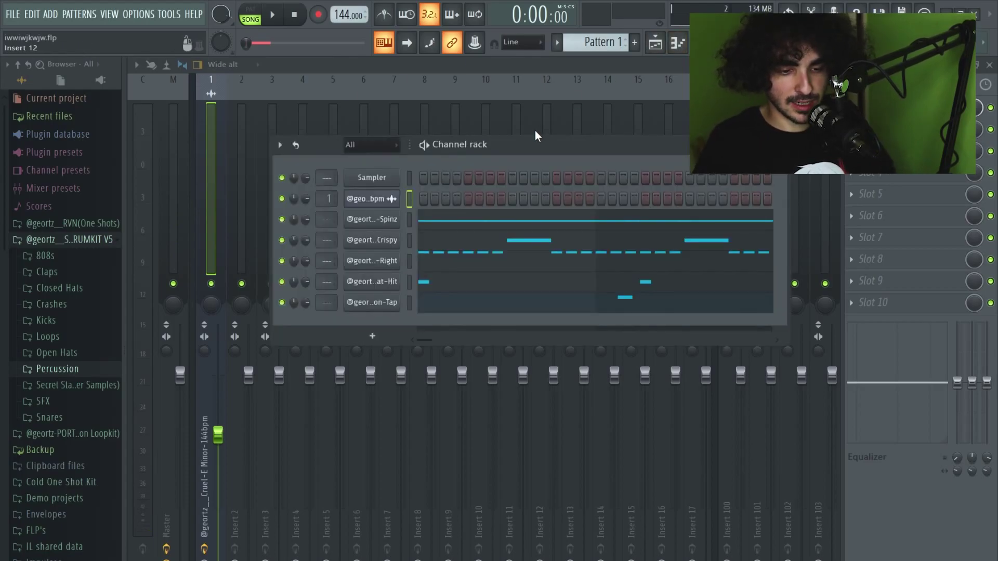
pyautogui.moveTo(535, 136); pyautogui.dragTo(544, 99)
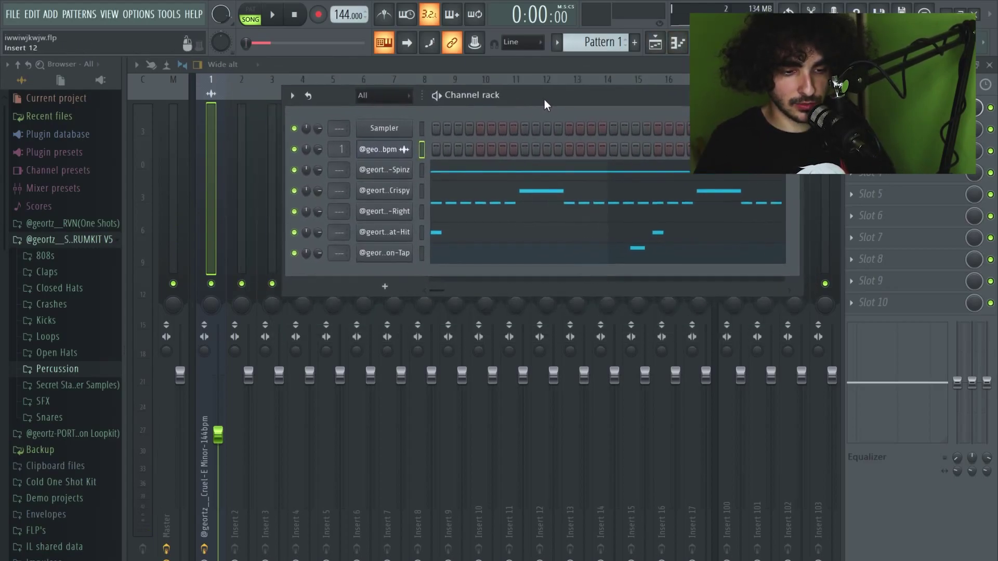
pyautogui.click(437, 96)
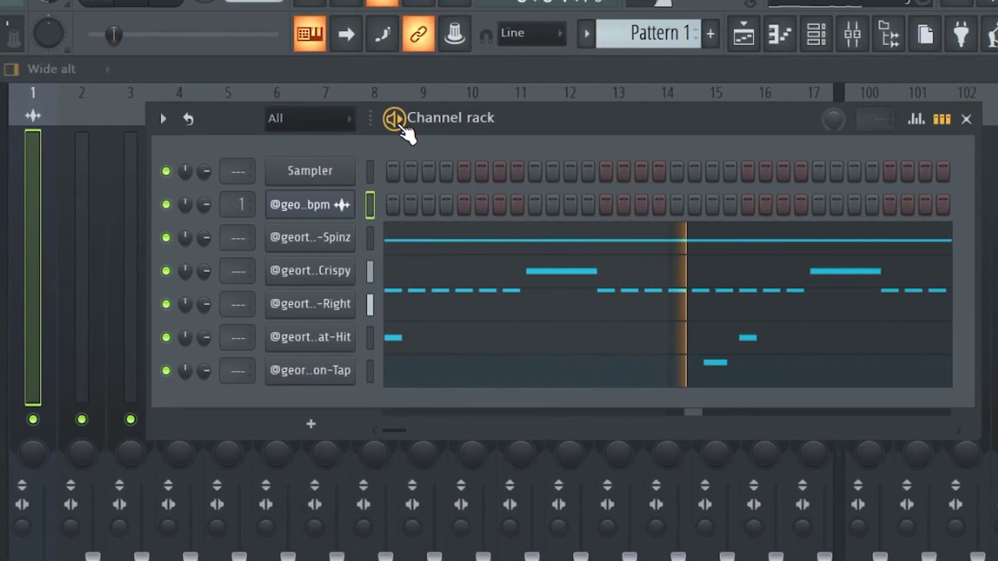
pyautogui.click(345, 122)
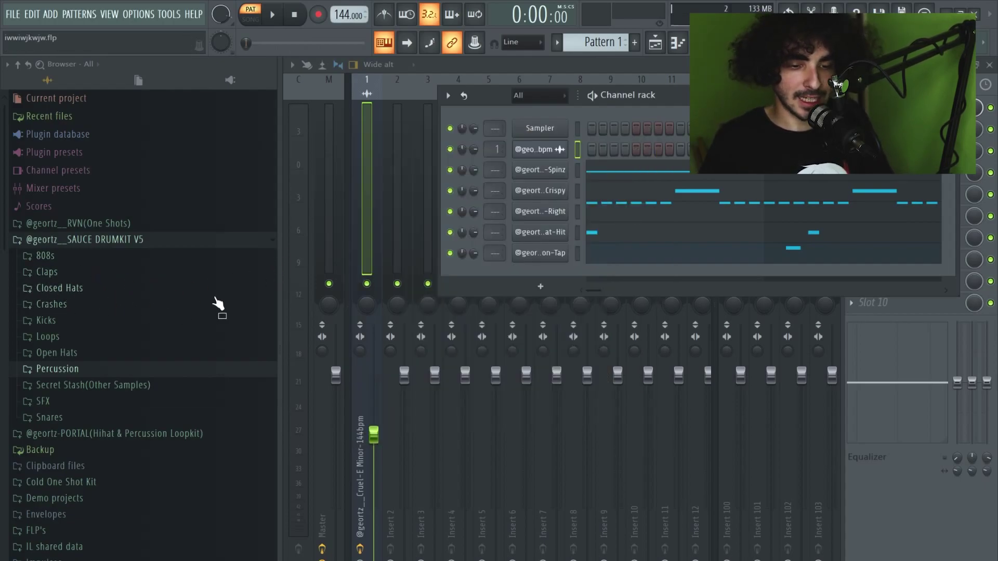
pyautogui.moveTo(653, 114); pyautogui.dragTo(542, 124)
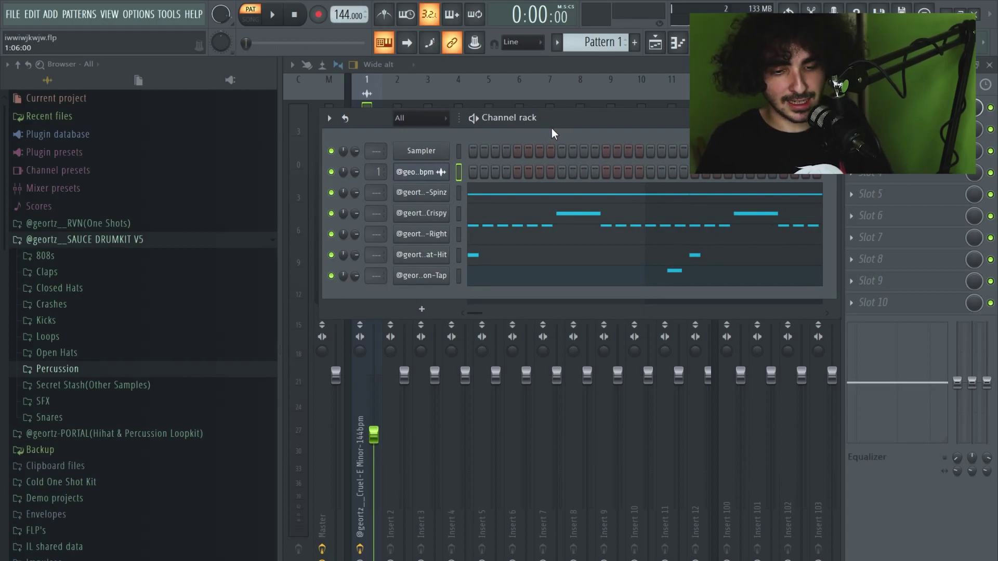
pyautogui.moveTo(551, 128); pyautogui.dragTo(543, 127)
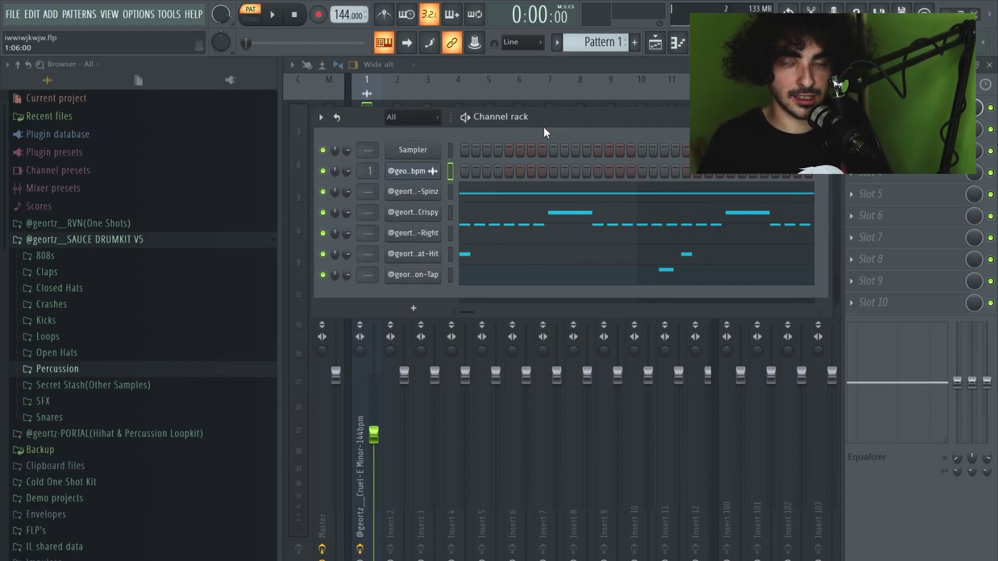
# - Route the 808-Spinz channel to mixer track 2 and lower that track's volume slightly
pyautogui.click(451, 192)
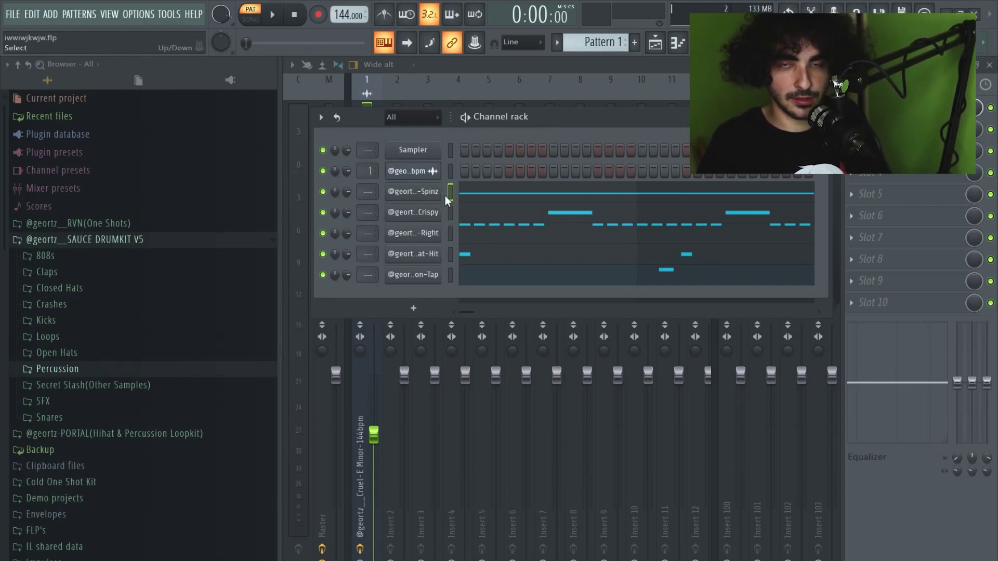
pyautogui.click(413, 192)
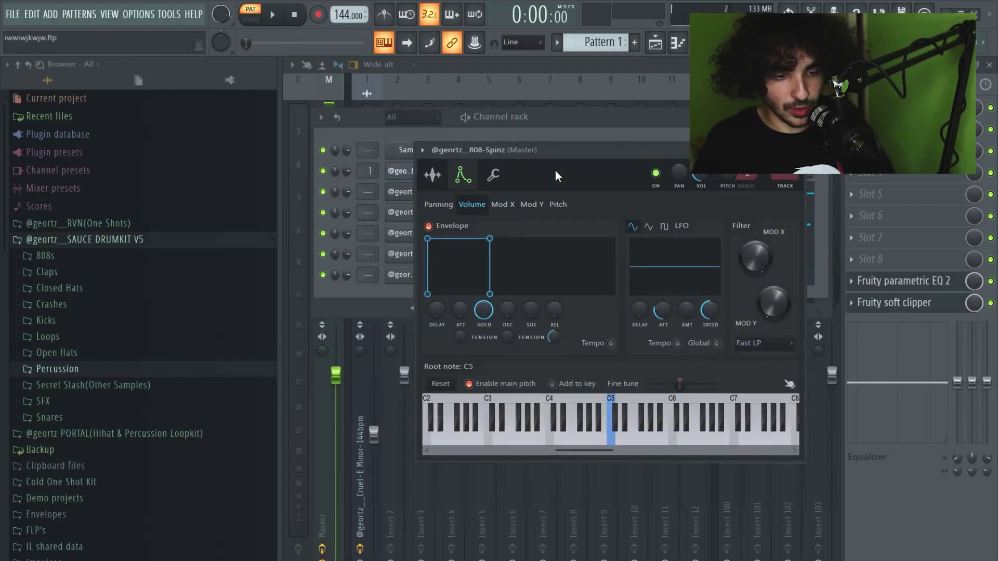
pyautogui.click(433, 175)
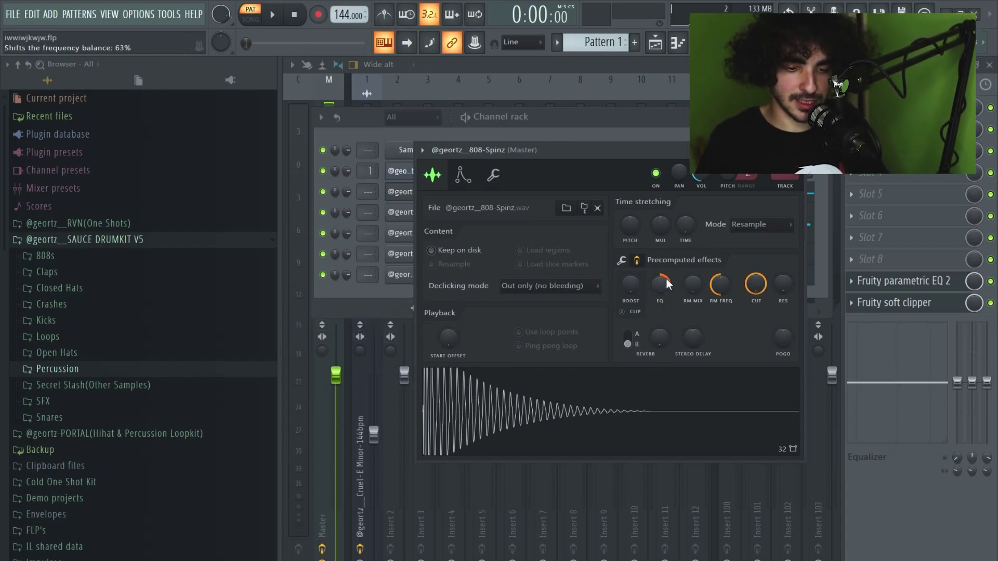
pyautogui.click(786, 192)
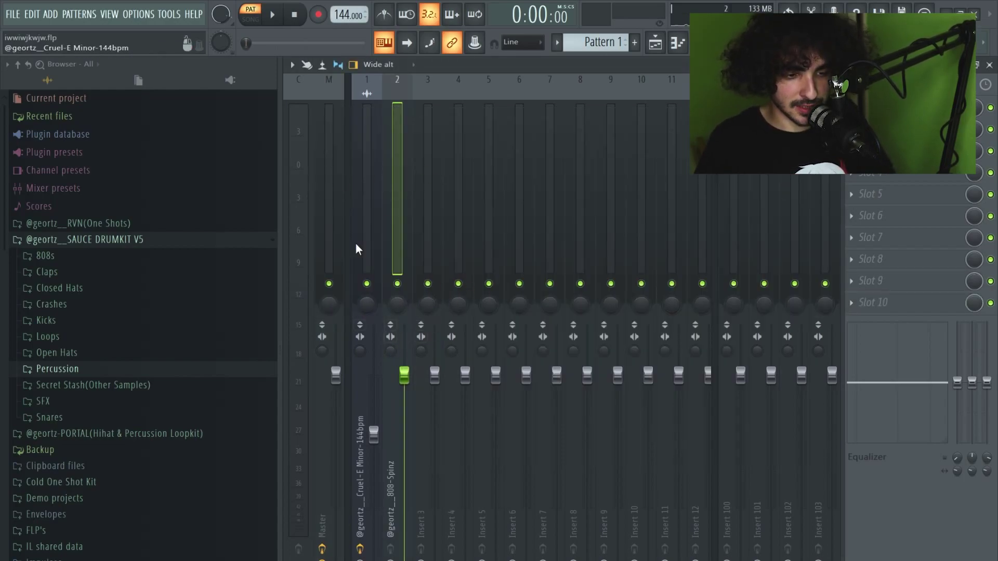
pyautogui.moveTo(405, 376); pyautogui.dragTo(406, 382)
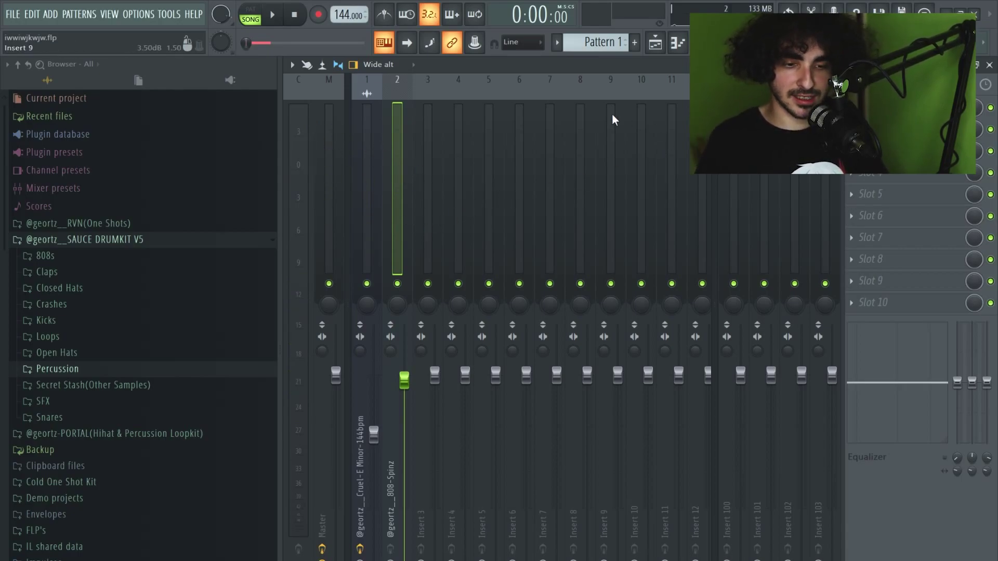
# - Select the snare, closed hat, open hat and percussion channels and route them to mixer tracks 3 to 6
pyautogui.press('F6')
pyautogui.click(322, 275)
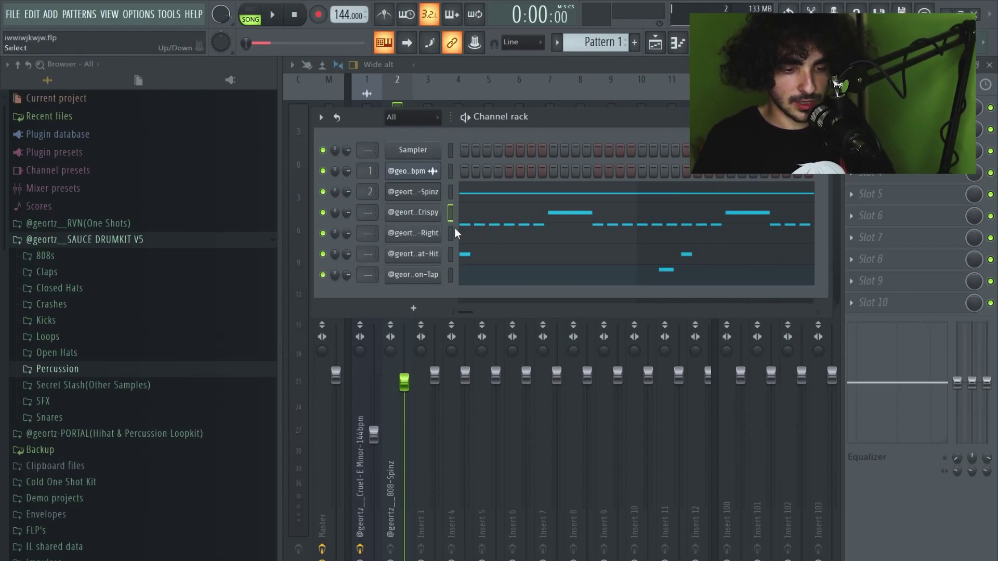
pyautogui.hotkey('ctrl', 'l')
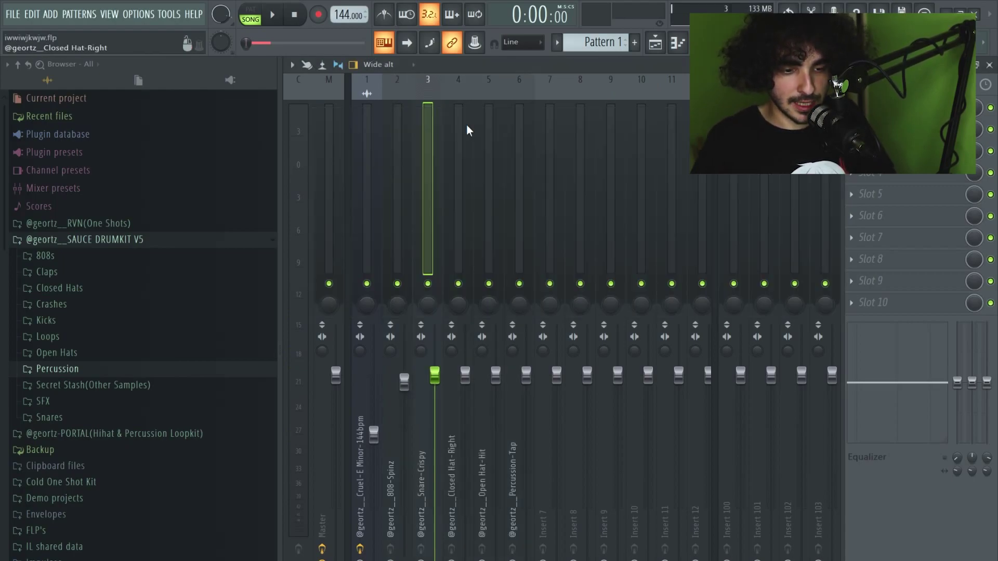
# - Solo the Snare-Crispy mixer track, lower its volume slightly and pan it 4% left while auditioning it
pyautogui.rightClick(431, 284)
pyautogui.press('space')
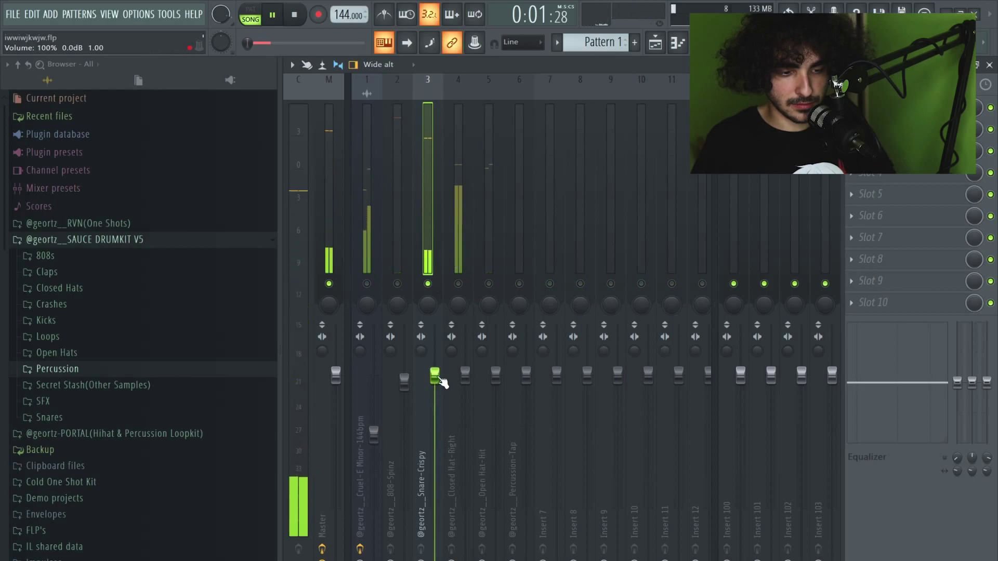
pyautogui.press('space')
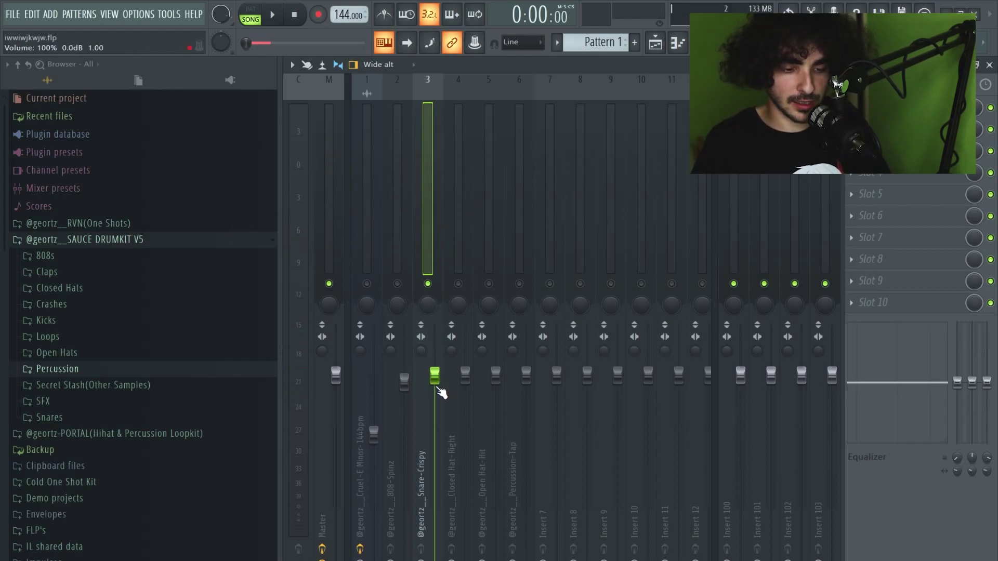
pyautogui.press('space')
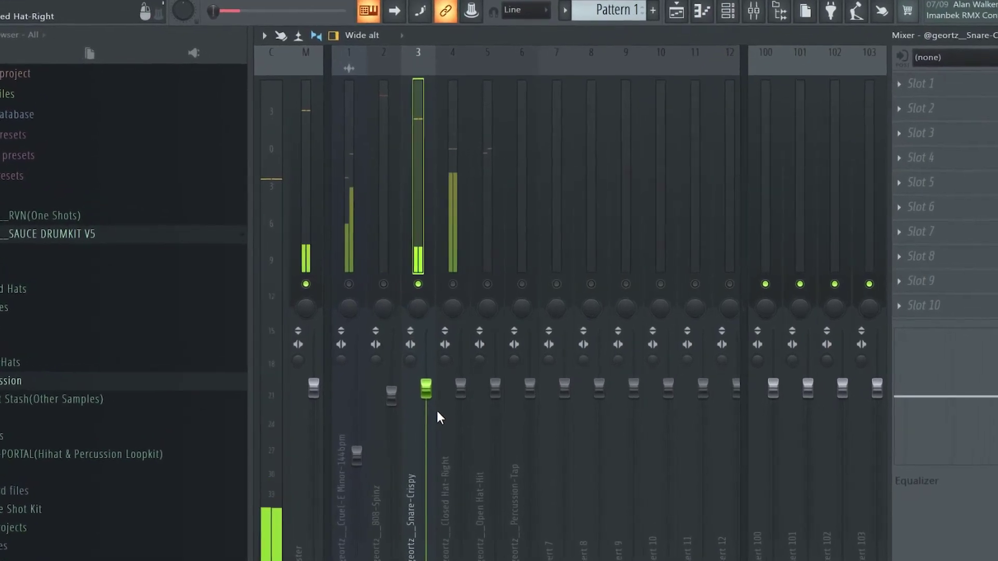
pyautogui.press('space')
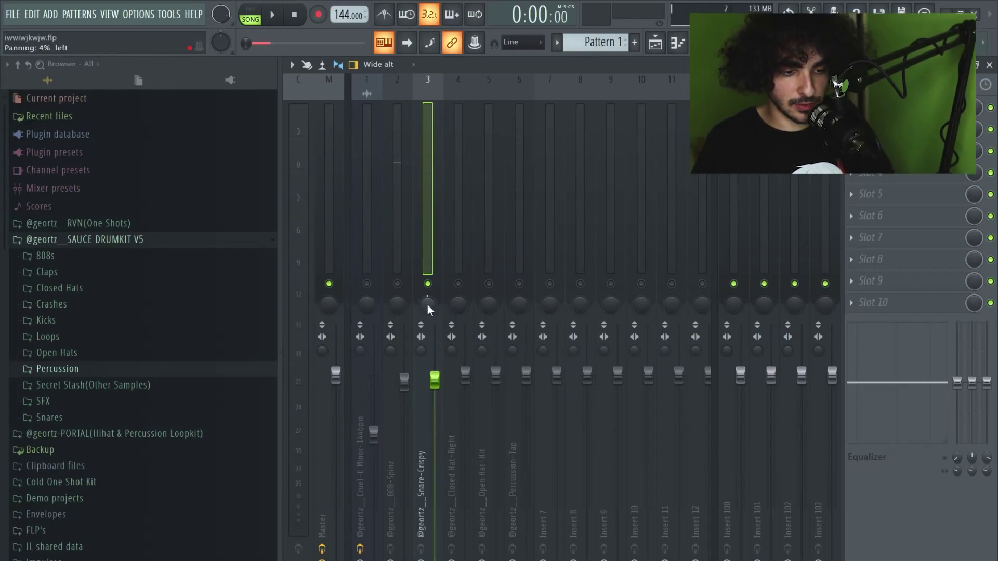
pyautogui.press('space')
pyautogui.press('space')
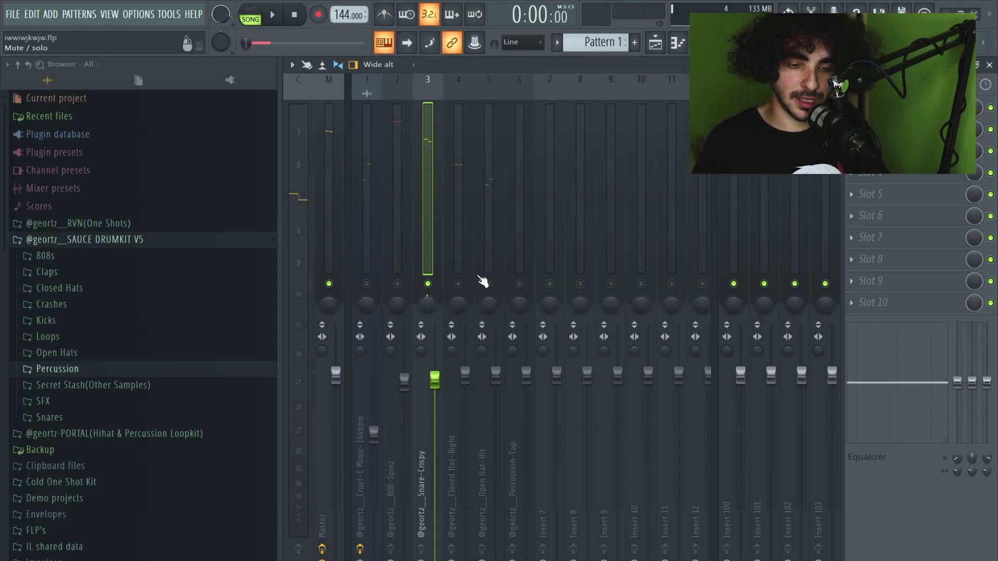
# - Unmute the Closed Hat-Right mixer track and lower its volume slightly while listening to it with the snare
pyautogui.click(457, 254)
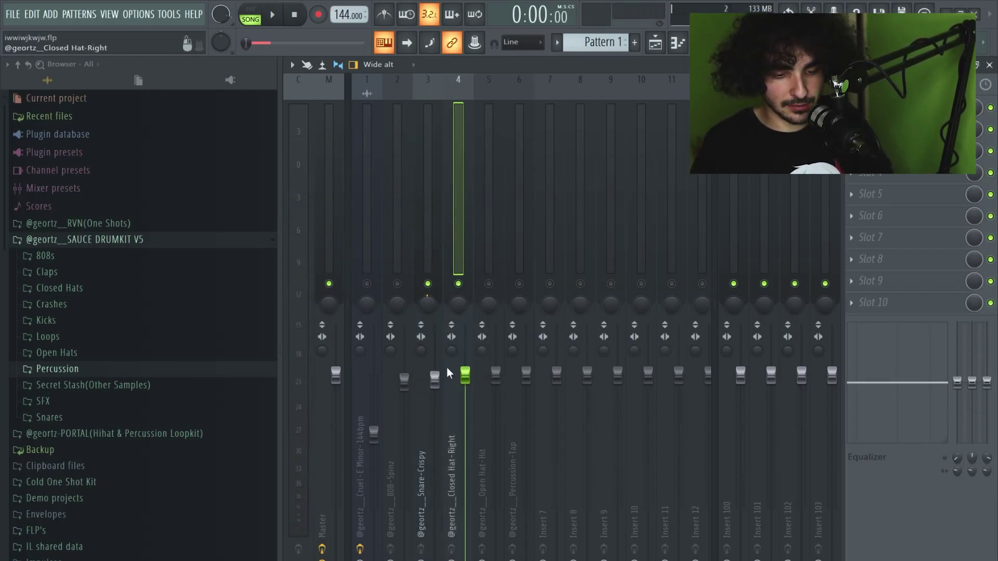
pyautogui.press('space')
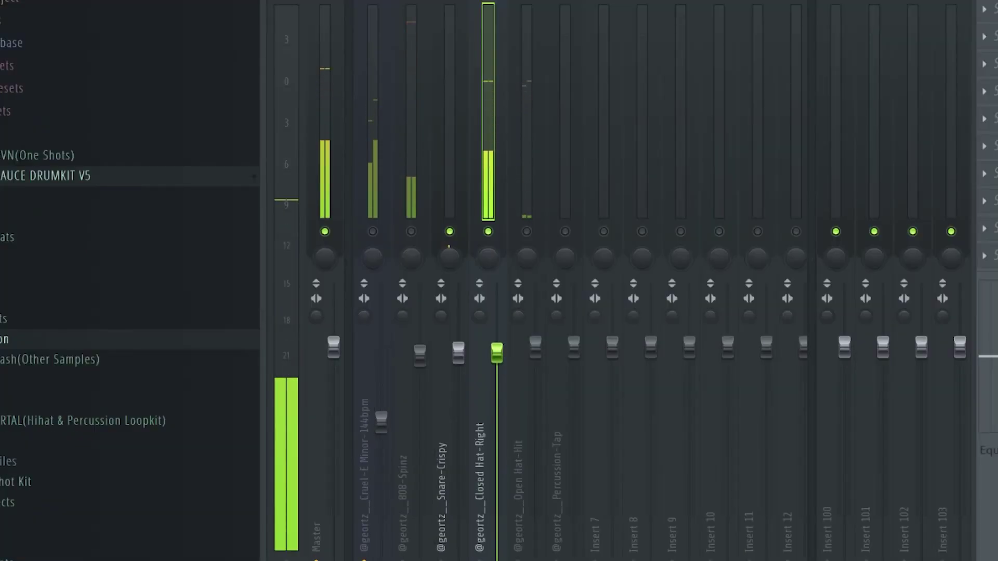
pyautogui.press('space')
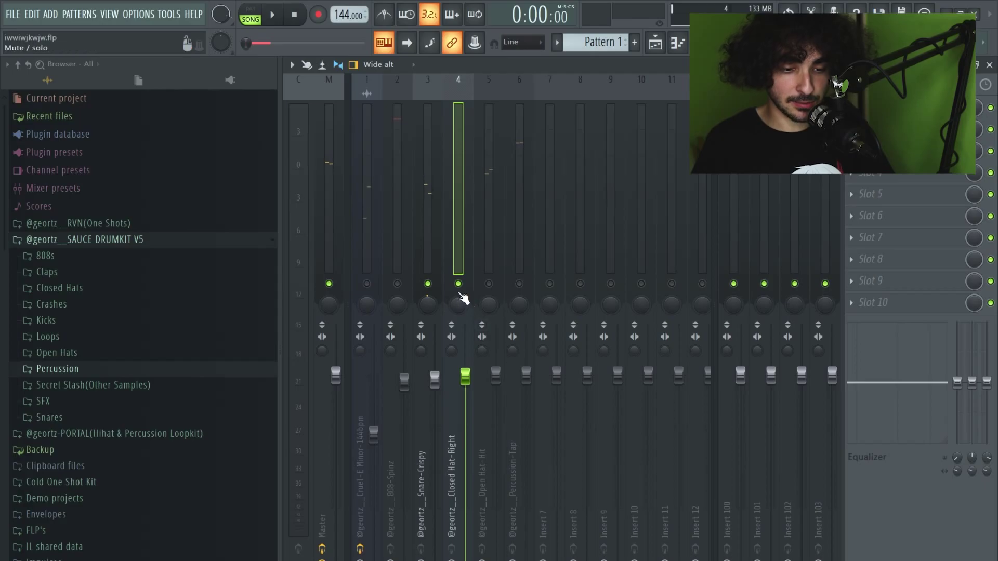
# - Add Fruity Chorus to the first effect slot of the Closed Hat-Right track and adjust its mix level during playback
pyautogui.click(895, 107)
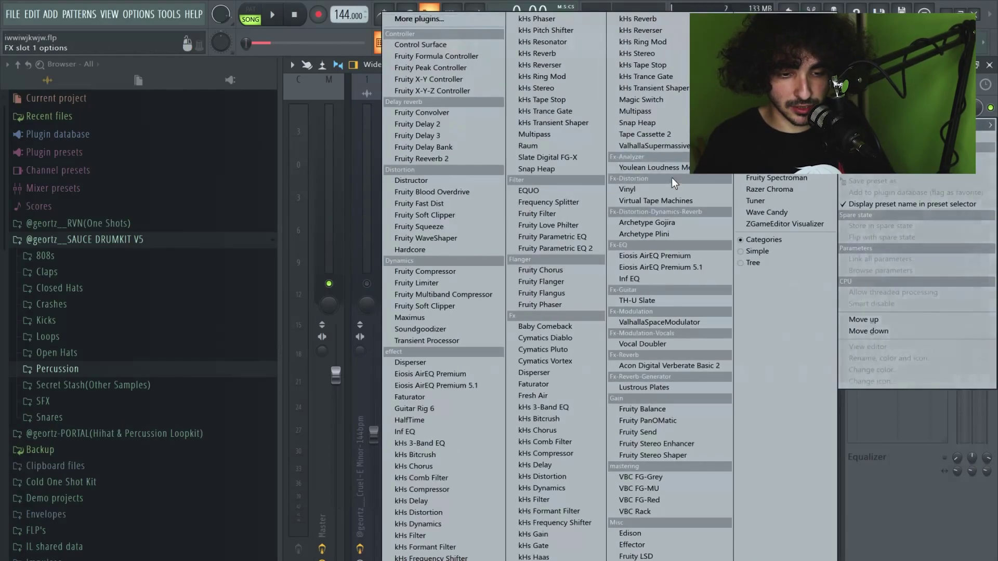
pyautogui.click(543, 270)
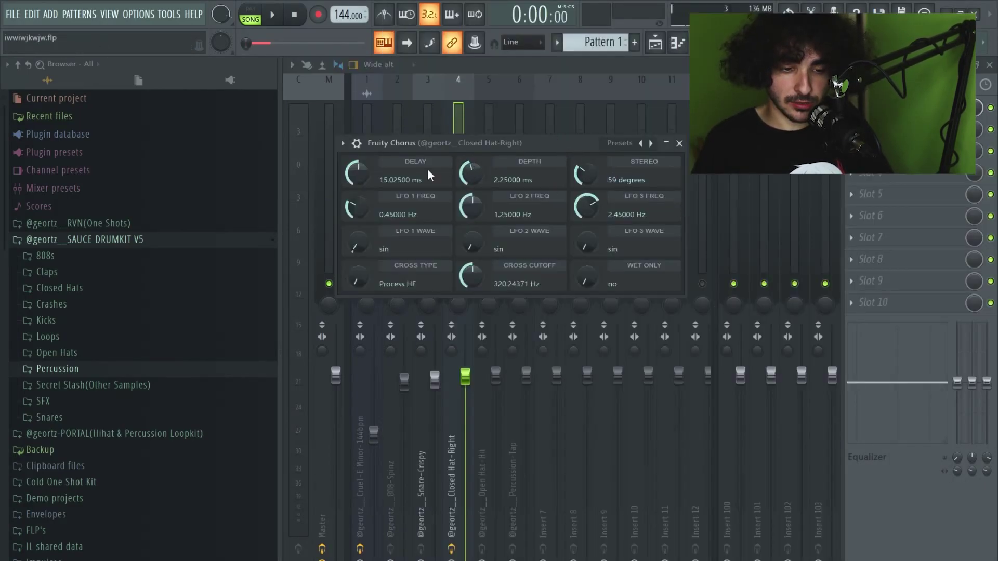
pyautogui.click(356, 143)
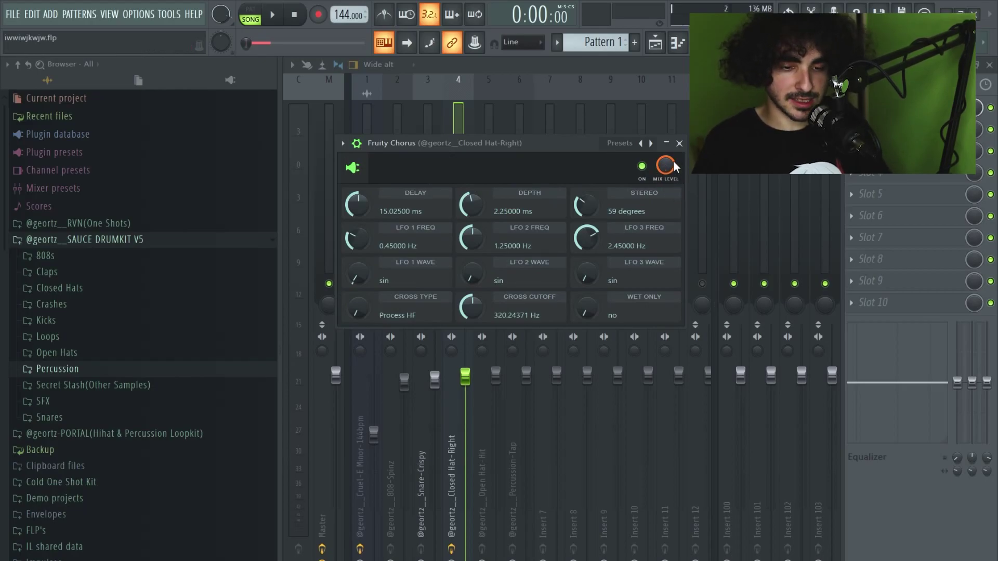
pyautogui.press('space')
pyautogui.moveTo(667, 168); pyautogui.dragTo(690, 154)
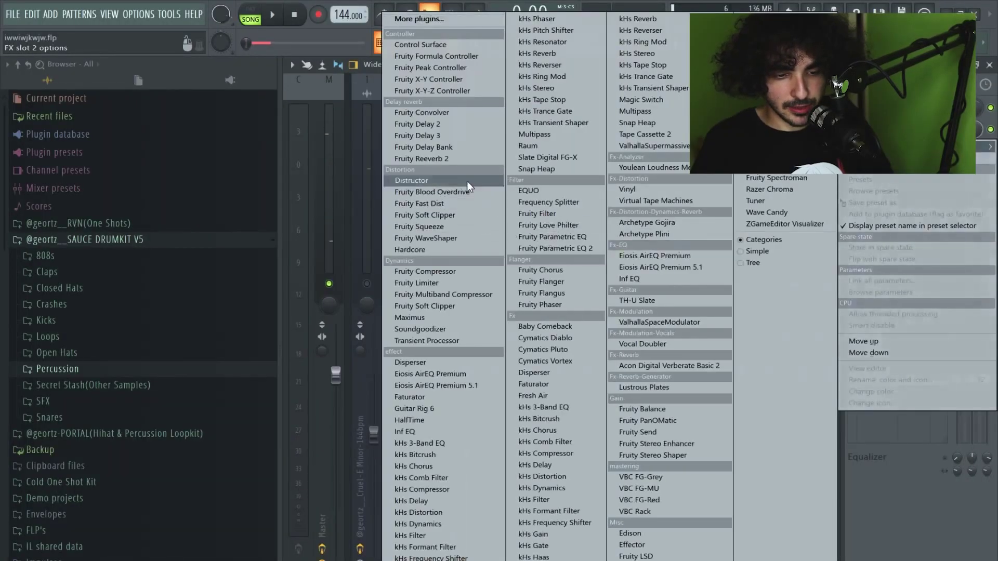
# - Add Fruity Fast Dist to the second effect slot of the Closed Hat-Right track and turn its mix level down during playback
pyautogui.click(410, 203)
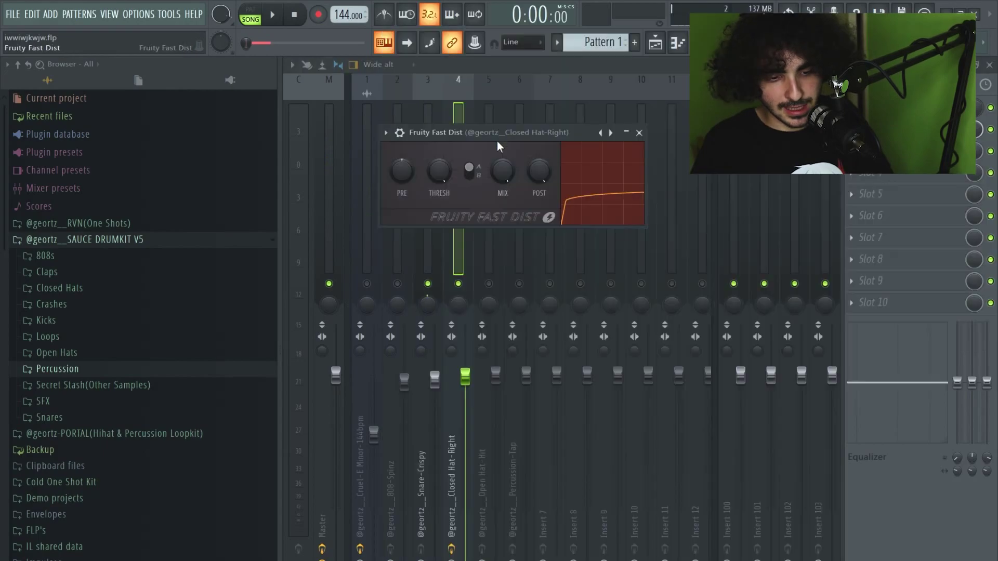
pyautogui.click(399, 133)
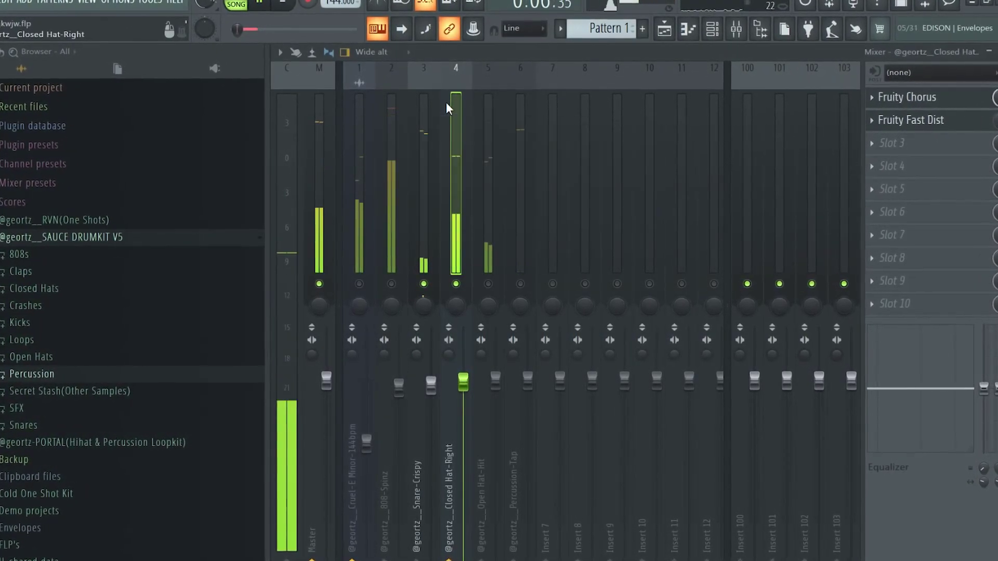
pyautogui.press('space')
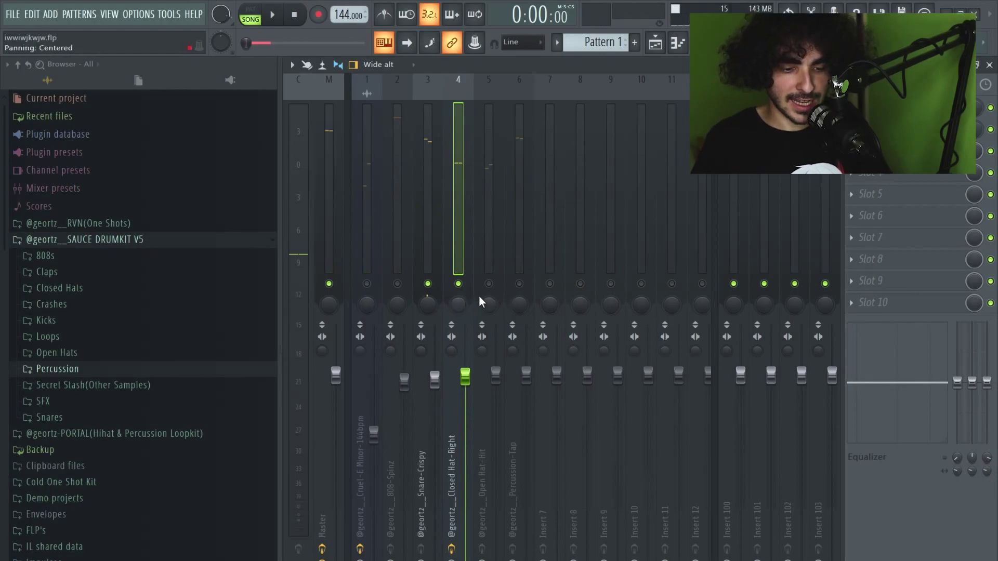
# - Pan the Closed Hat-Right track 17% right and lower its volume while listening with the 808 and melody tracks unmuted
pyautogui.moveTo(459, 302); pyautogui.dragTo(460, 295)
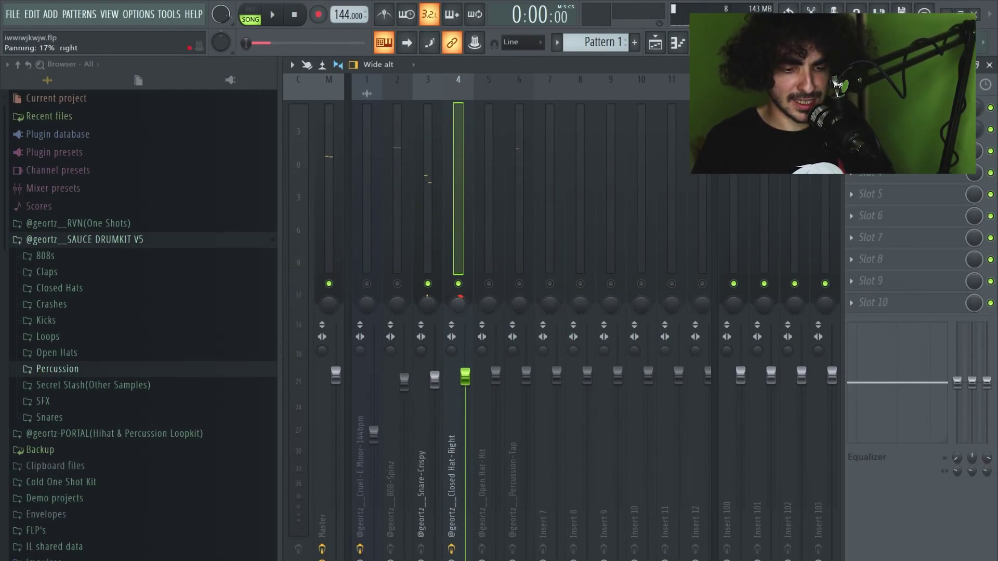
pyautogui.press('space')
pyautogui.click(397, 283)
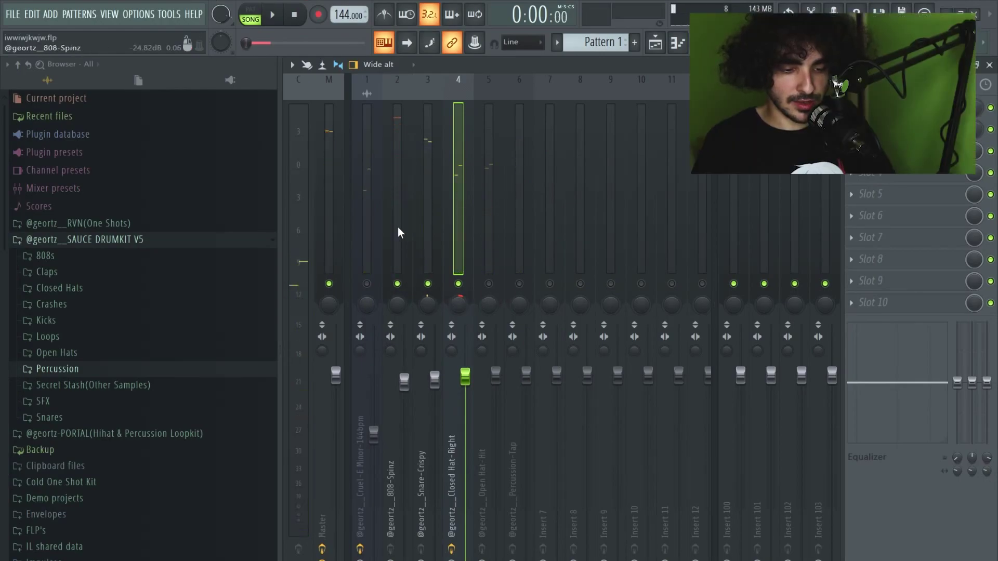
pyautogui.click(425, 262)
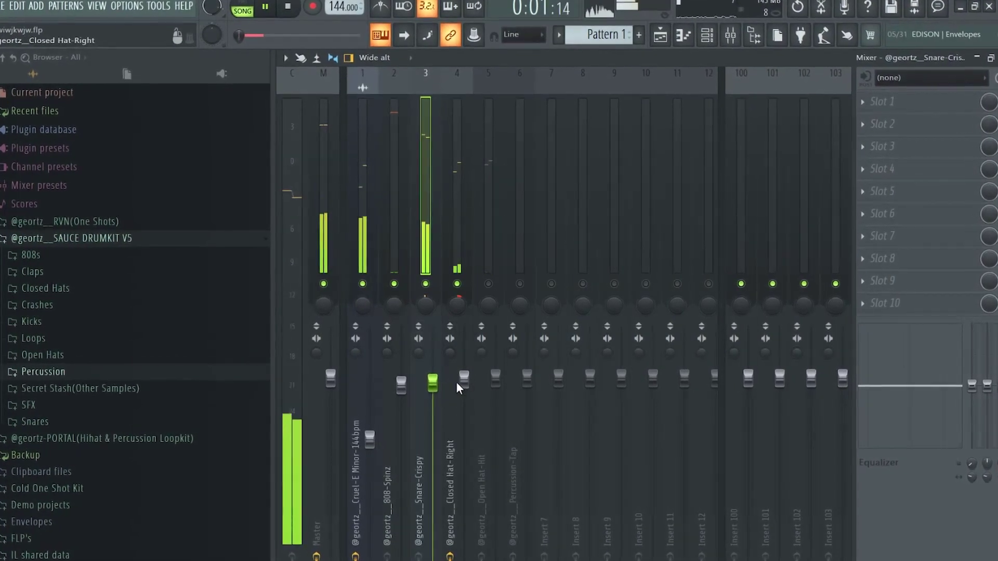
pyautogui.moveTo(465, 378); pyautogui.dragTo(464, 393)
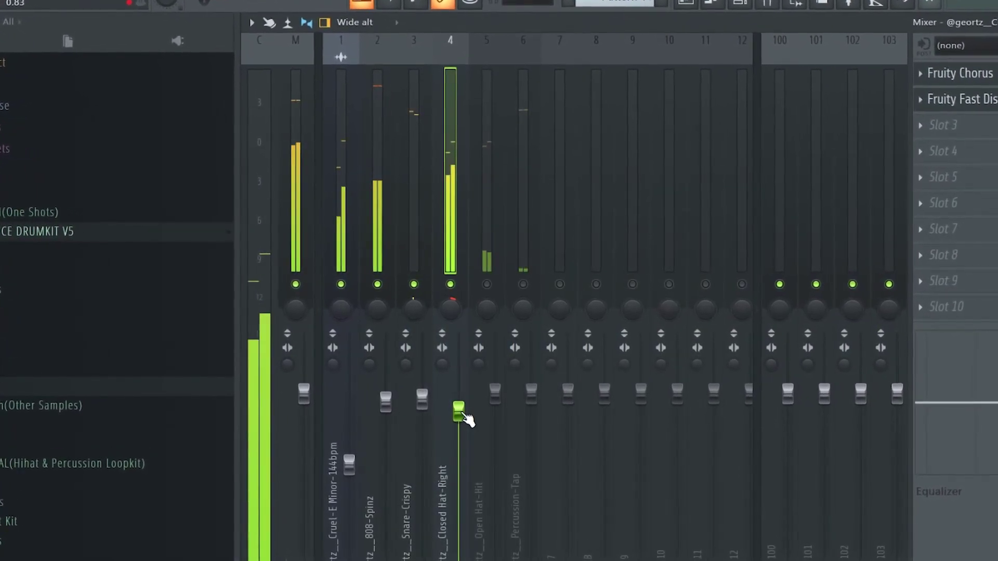
pyautogui.press('space')
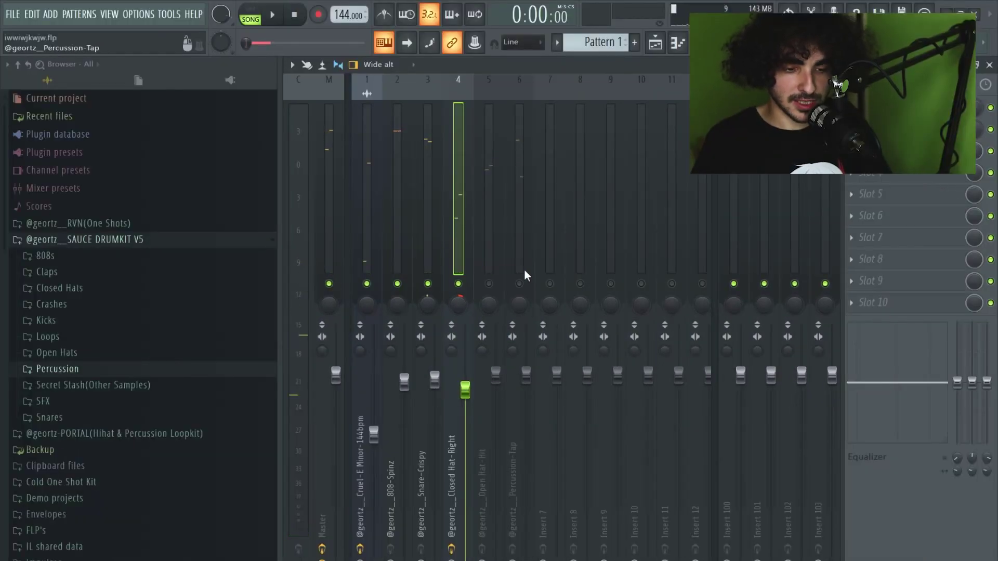
# - Solo the Open Hat-Hit mixer track, lower its volume and pan it slightly off centre while auditioning it
pyautogui.click(490, 284)
pyautogui.click(490, 245)
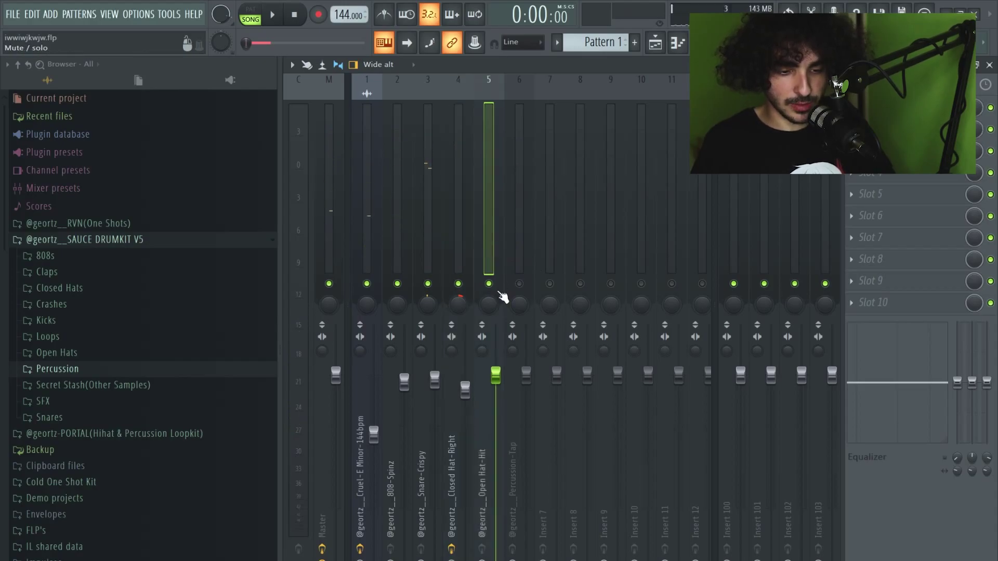
pyautogui.rightClick(497, 289)
pyautogui.press('space')
pyautogui.press('space')
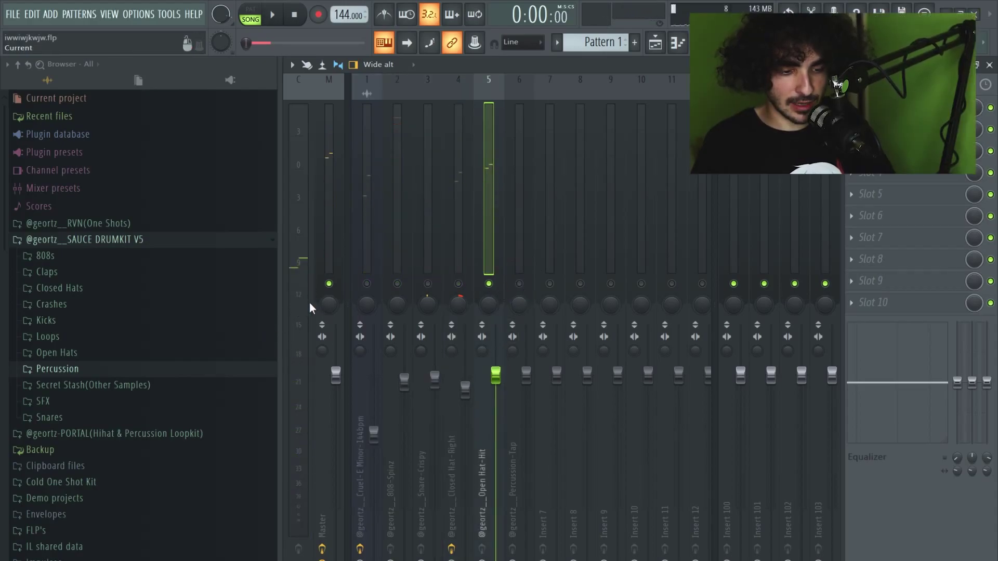
pyautogui.moveTo(495, 375); pyautogui.dragTo(495, 405)
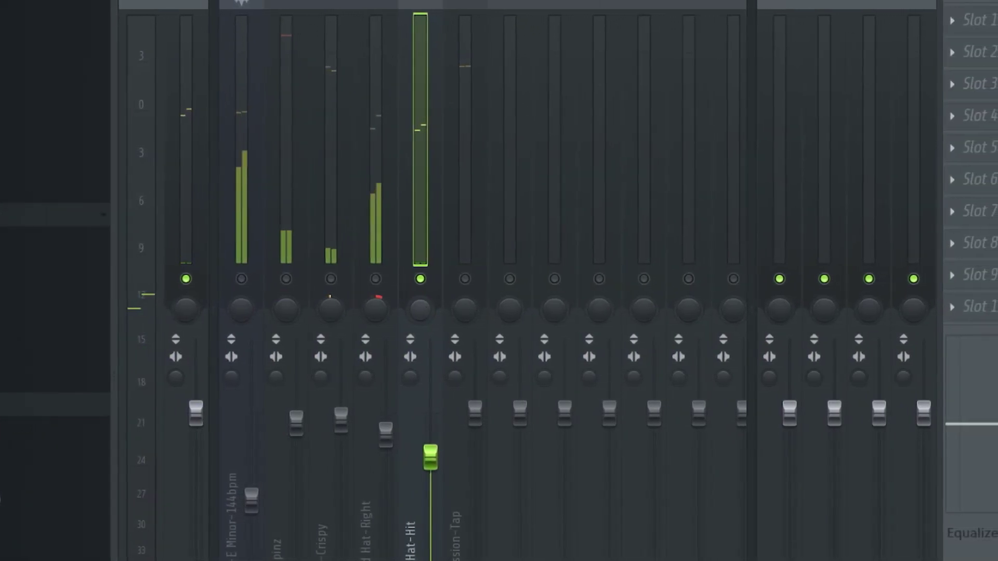
pyautogui.press('space')
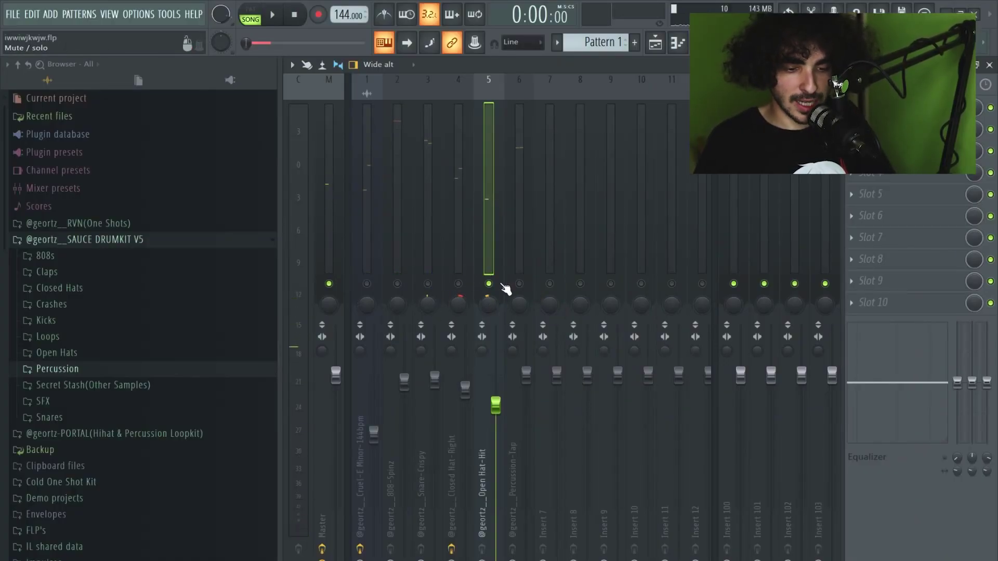
# - Unmute the Percussion-Tap mixer track and lower its volume while listening to it with the other tracks
pyautogui.click(519, 283)
pyautogui.click(519, 232)
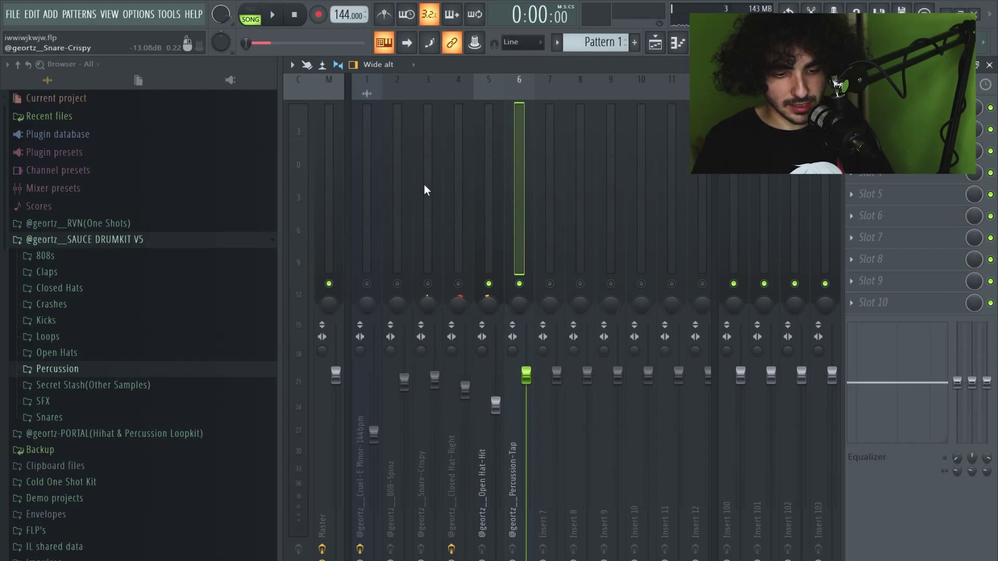
pyautogui.moveTo(526, 374); pyautogui.dragTo(526, 384)
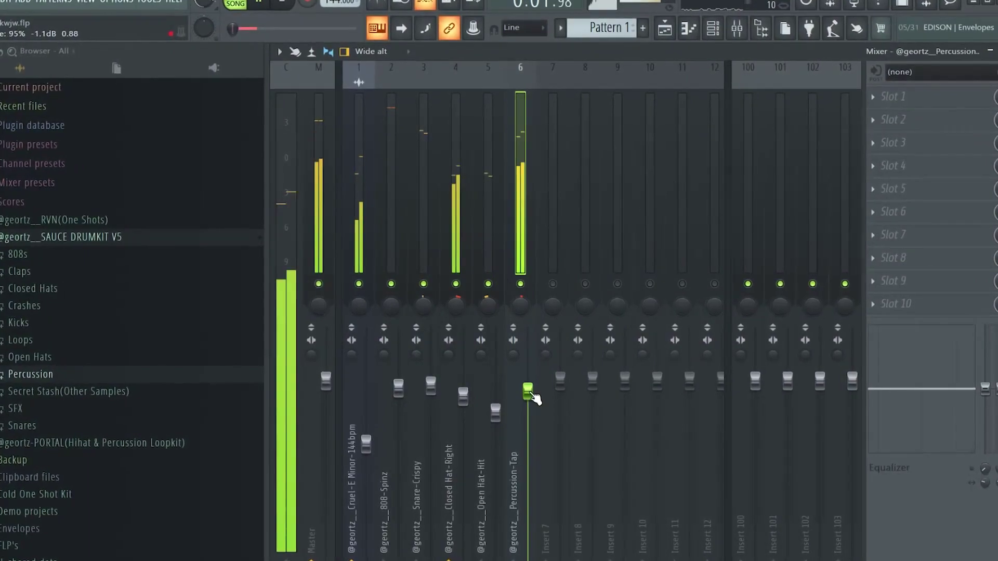
pyautogui.moveTo(532, 398); pyautogui.dragTo(532, 427)
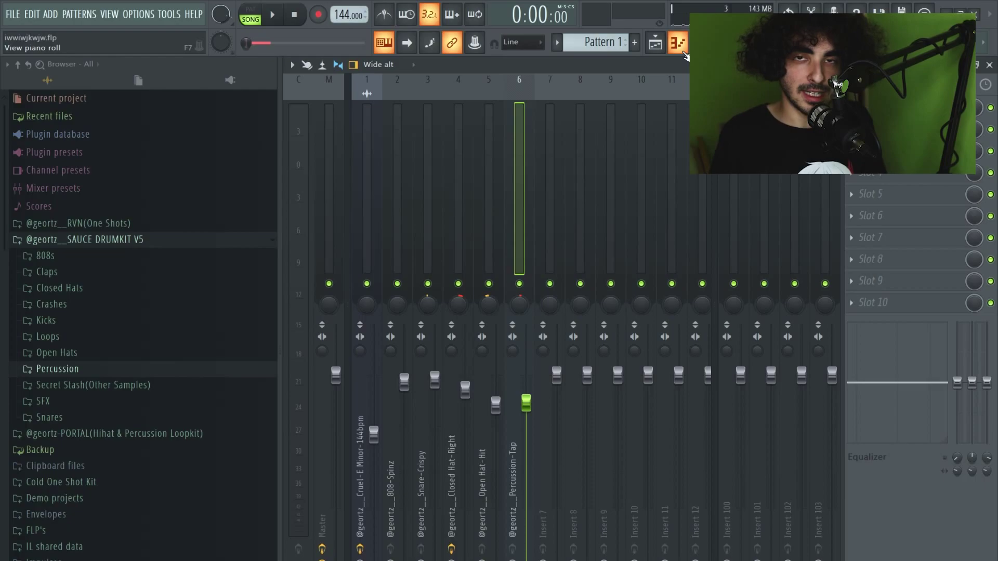
# - Review the melody, 808, snare and closed hat mixer tracks one after another
pyautogui.click(360, 218)
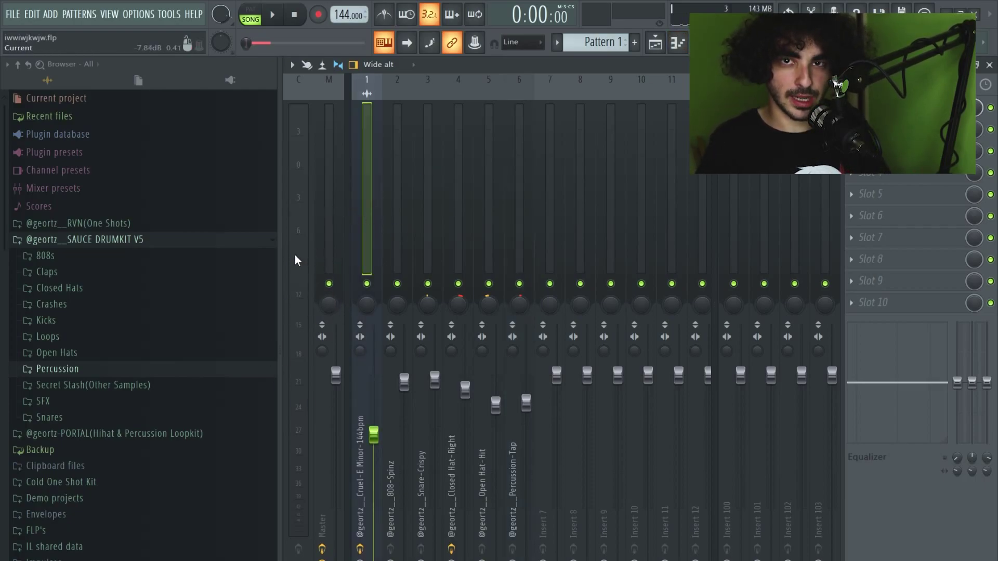
pyautogui.click(396, 219)
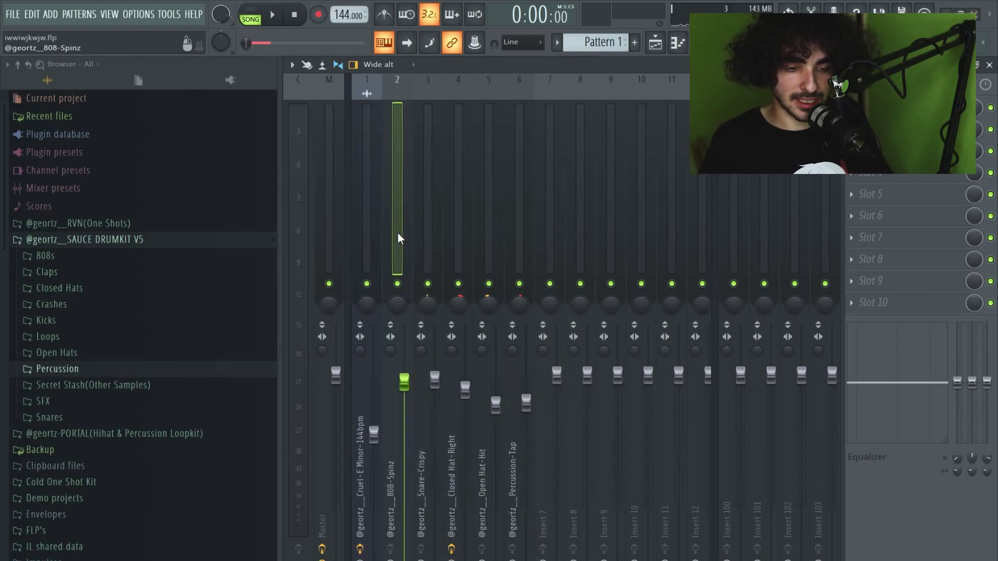
pyautogui.click(427, 235)
pyautogui.click(455, 236)
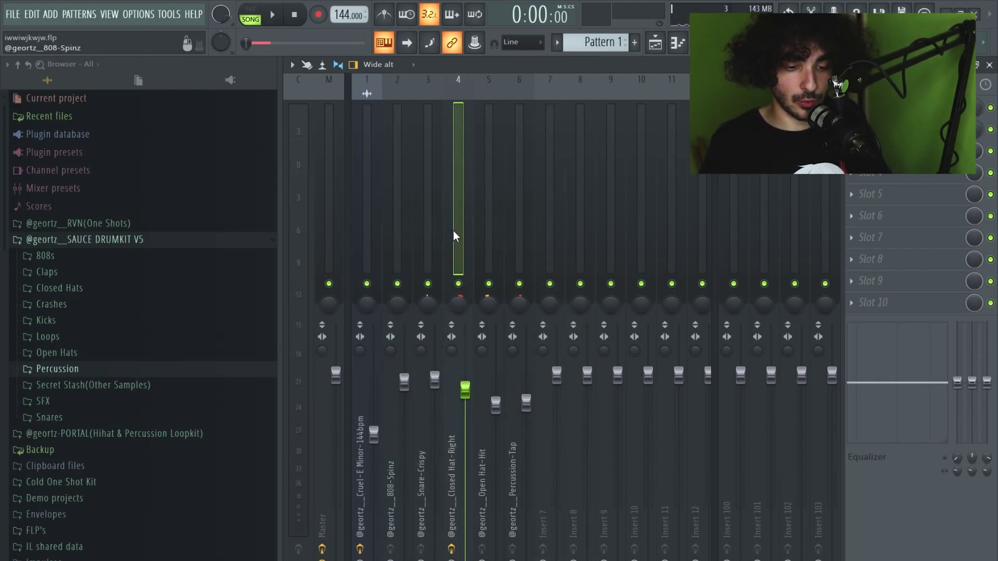
pyautogui.click(397, 242)
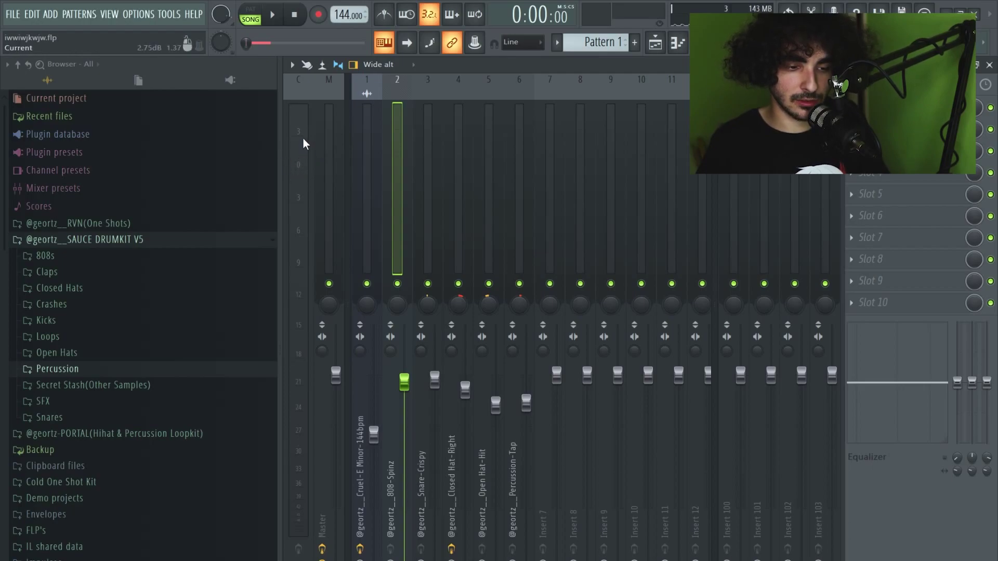
# - Inspect the Fruity soft clipper in the Master track's last effect slot
pyautogui.click(352, 216)
pyautogui.click(332, 216)
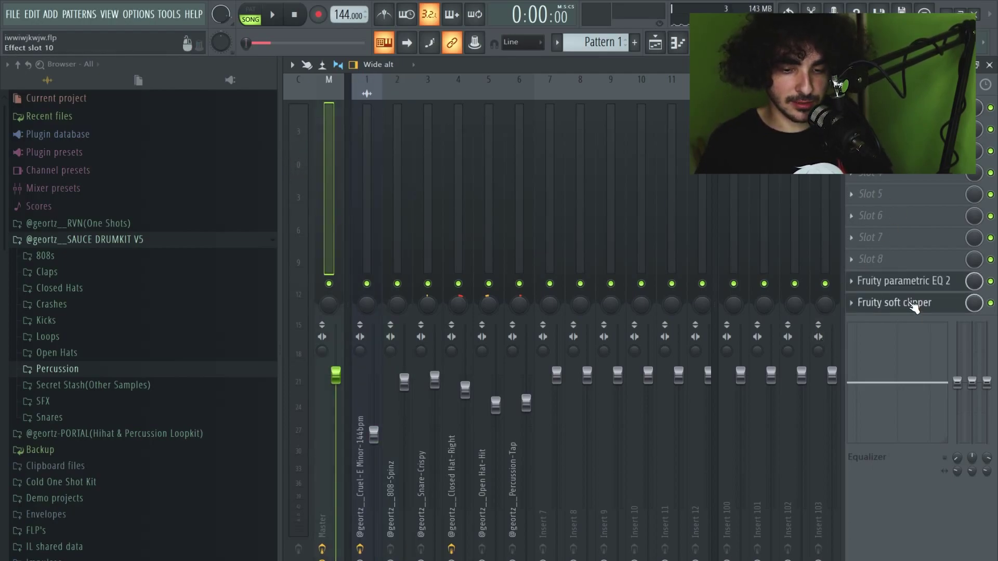
pyautogui.click(910, 304)
pyautogui.click(429, 158)
# - Select the 808-Spinz mixer track and play the beat to check its level
pyautogui.click(406, 150)
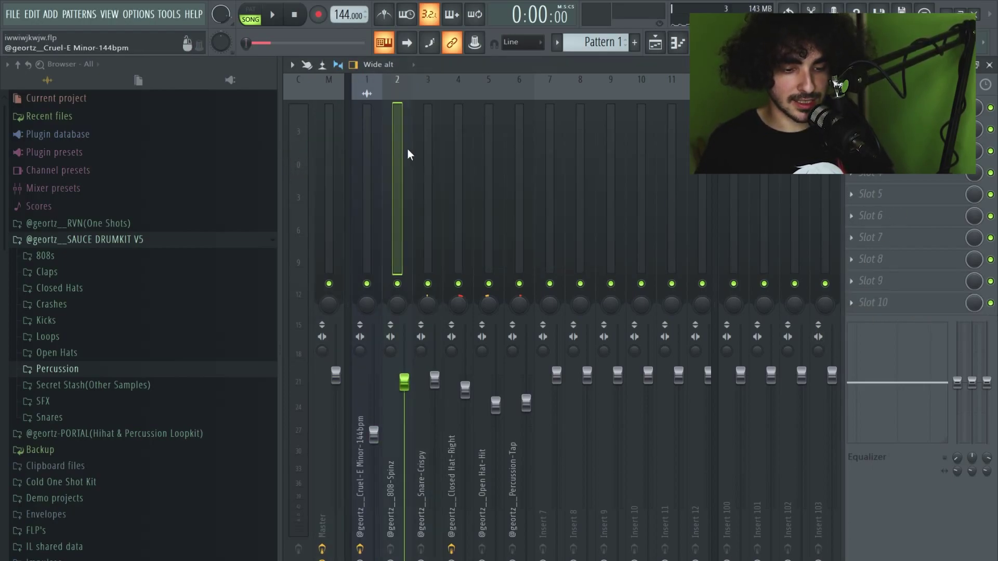
pyautogui.click(424, 152)
pyautogui.click(404, 152)
pyautogui.press('space')
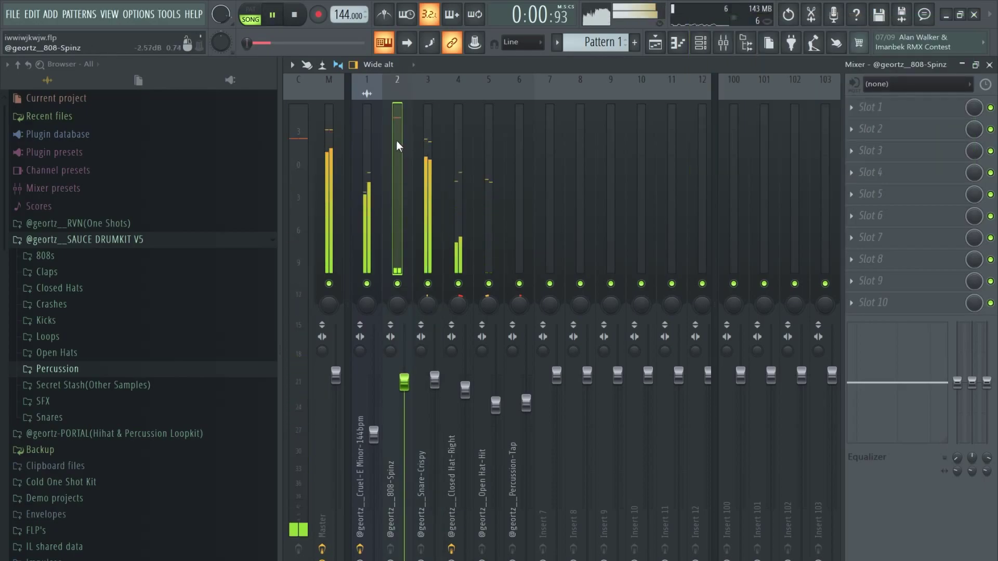
pyautogui.press('space')
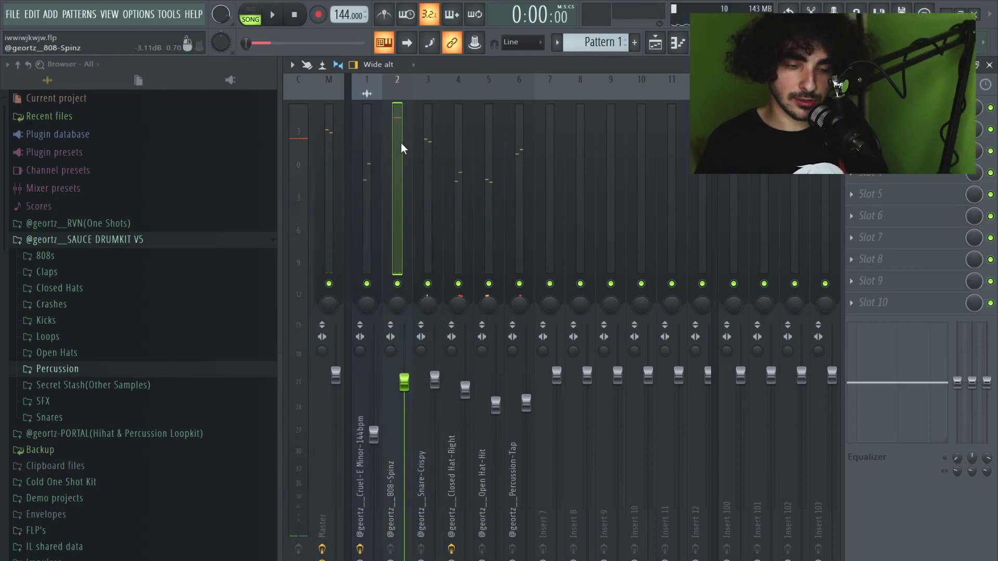
# - Select the Master track and play the beat to check the overall output level
pyautogui.click(318, 164)
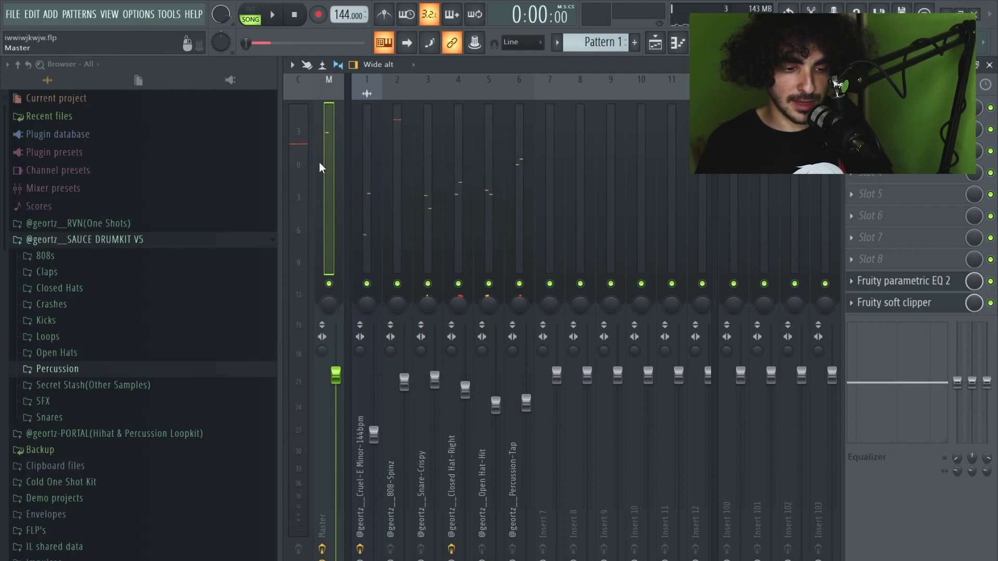
pyautogui.press('space')
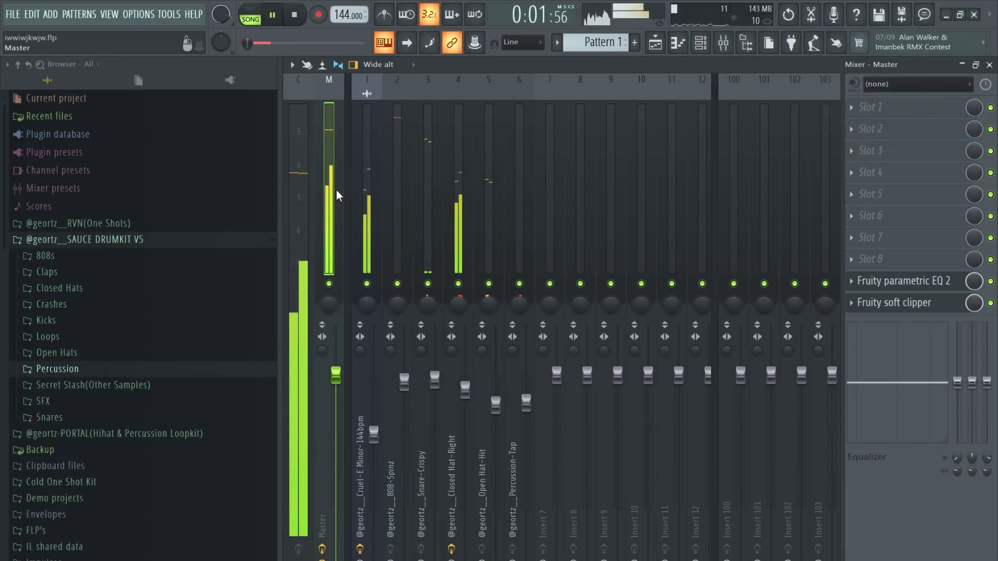
pyautogui.press('space')
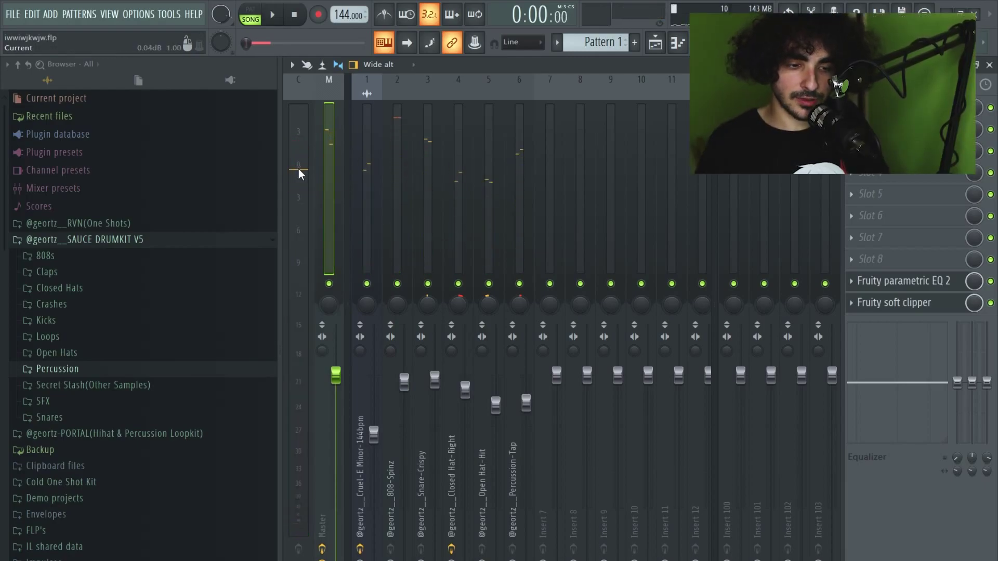